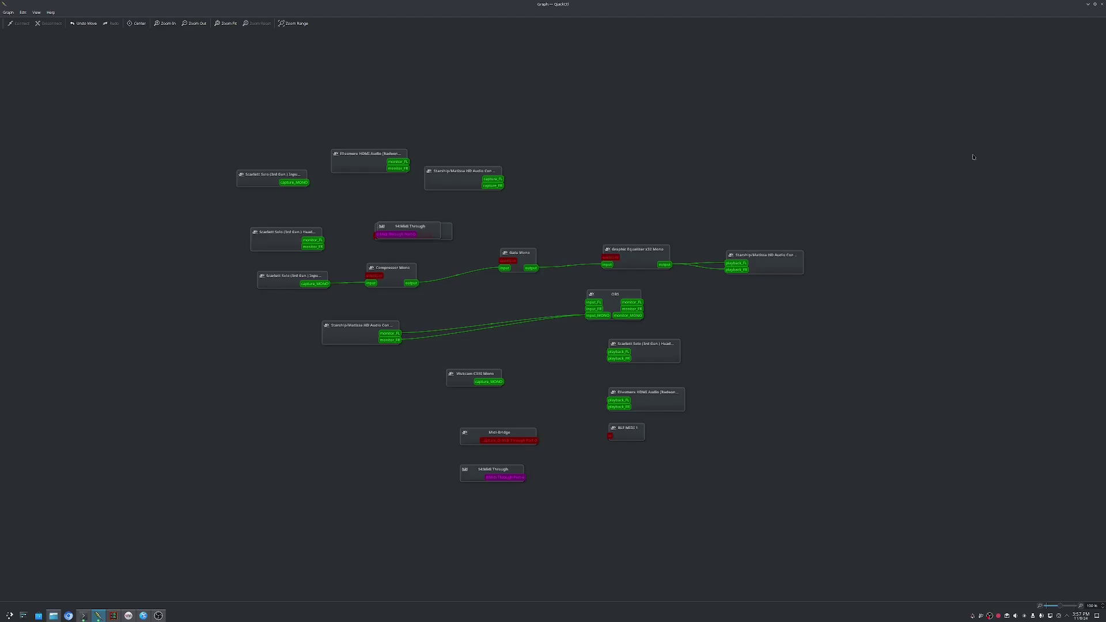
Step: In the Kate notes, select 'carla' and 'lsp-plugins' in the pacman install command
{"action": "left_click", "coordinate": [143, 616]}
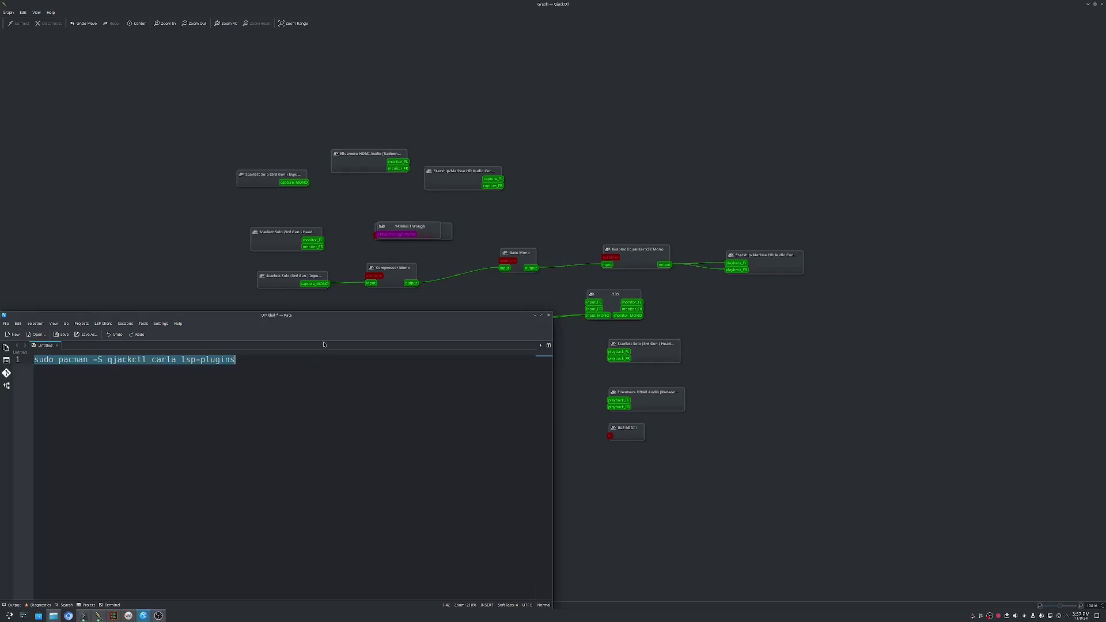
{"action": "left_click", "coordinate": [292, 372]}
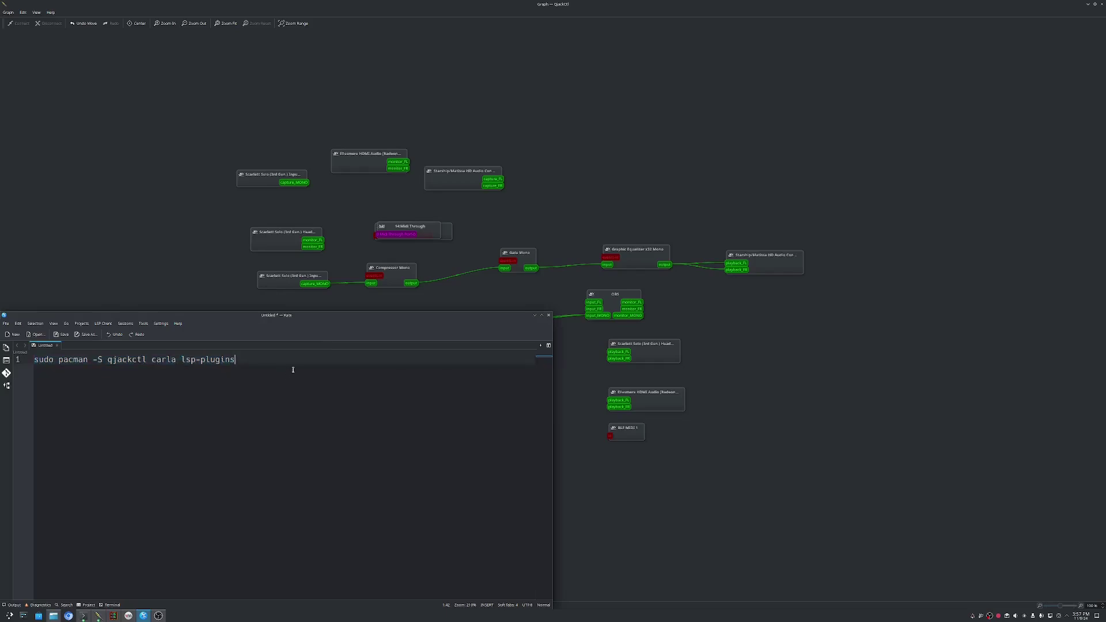
{"action": "key", "text": "ctrl+shift+Left"}
{"action": "key", "text": "ctrl+shift+Left"}
{"action": "key", "text": "ctrl+shift+Left"}
{"action": "key", "text": "ctrl+shift+Left"}
{"action": "key", "text": "ctrl+shift+Left"}
{"action": "key", "text": "ctrl+shift+Left"}
{"action": "key", "text": "ctrl+shift+Left"}
{"action": "key", "text": "ctrl+shift+Left"}
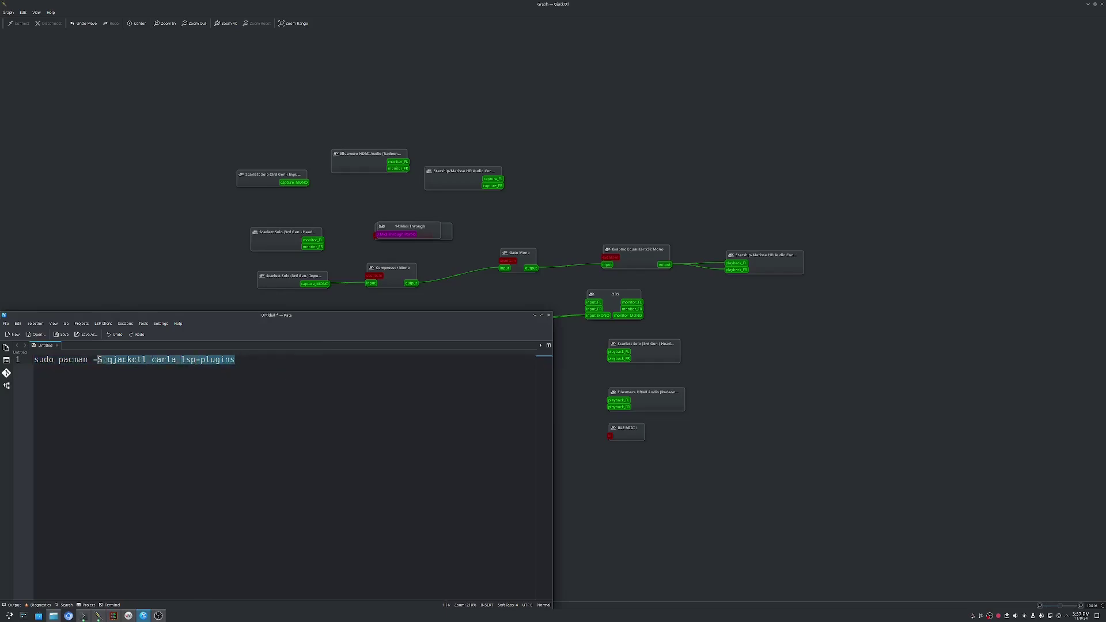
{"action": "key", "text": "ctrl+shift+Left"}
{"action": "key", "text": "ctrl+shift+Right"}
{"action": "key", "text": "ctrl+shift+Right"}
{"action": "key", "text": "ctrl+shift+Right"}
{"action": "key", "text": "ctrl+shift+Right"}
{"action": "key", "text": "ctrl+shift+Right"}
{"action": "key", "text": "ctrl+shift+Right"}
{"action": "key", "text": "ctrl+shift+Right"}
{"action": "key", "text": "ctrl+shift+Right"}
{"action": "key", "text": "ctrl+shift+Right"}
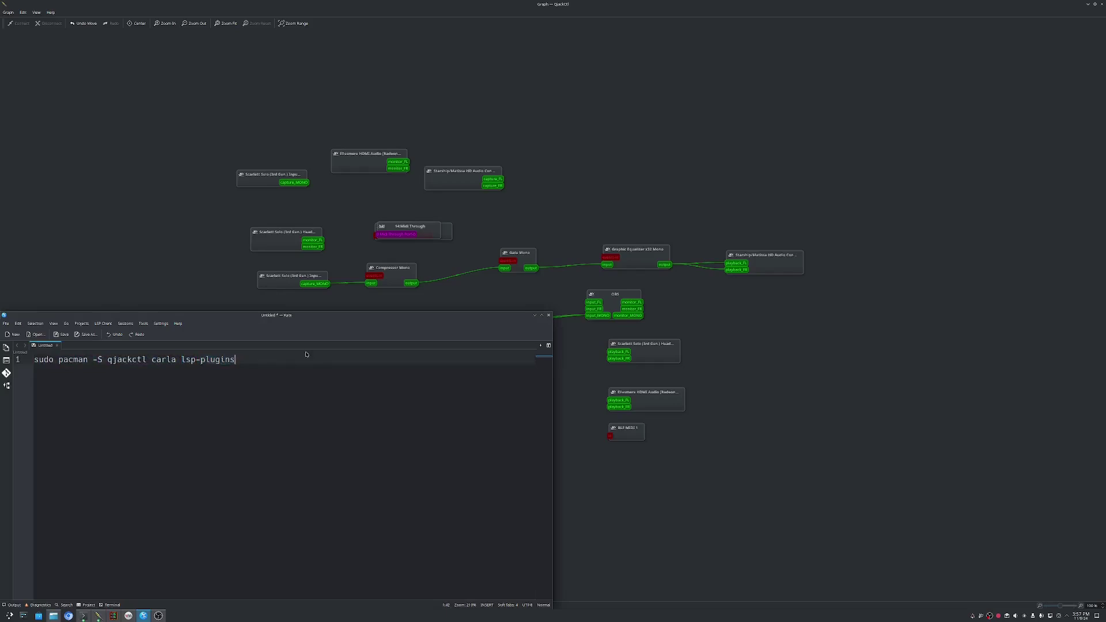
{"action": "key", "text": "alt+Tab"}
Step: Switch to QjackCtl's main control window and check the JACK messages and status log
{"action": "key", "text": "alt+Tab"}
{"action": "key", "text": "alt+Tab"}
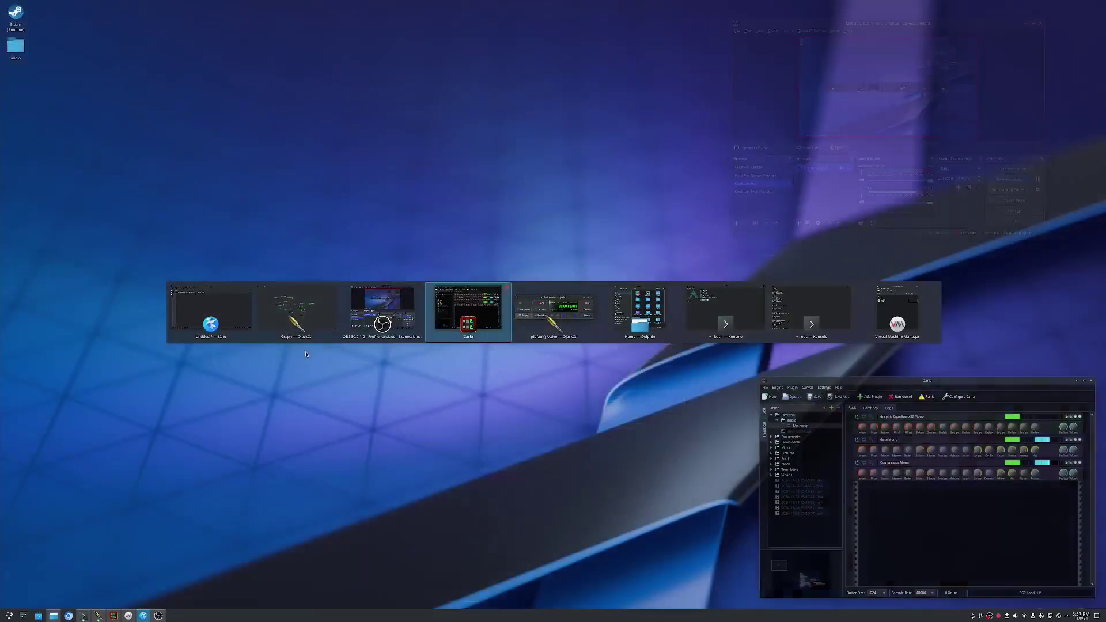
{"action": "key", "text": "alt+Tab"}
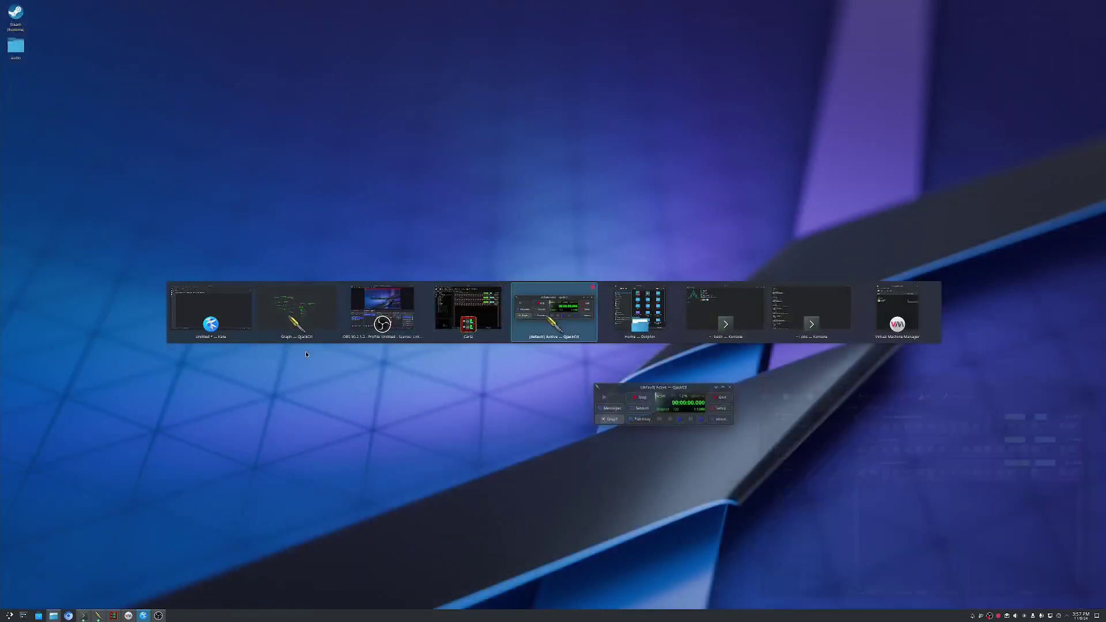
{"action": "key", "text": "alt+shift+Tab"}
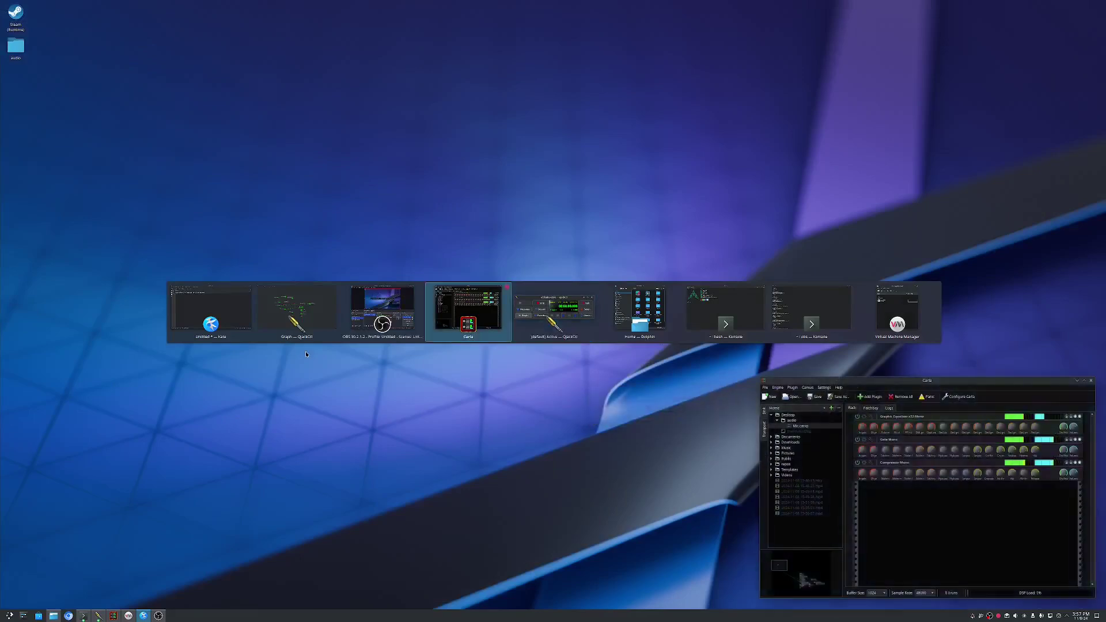
{"action": "key", "text": "alt+Tab"}
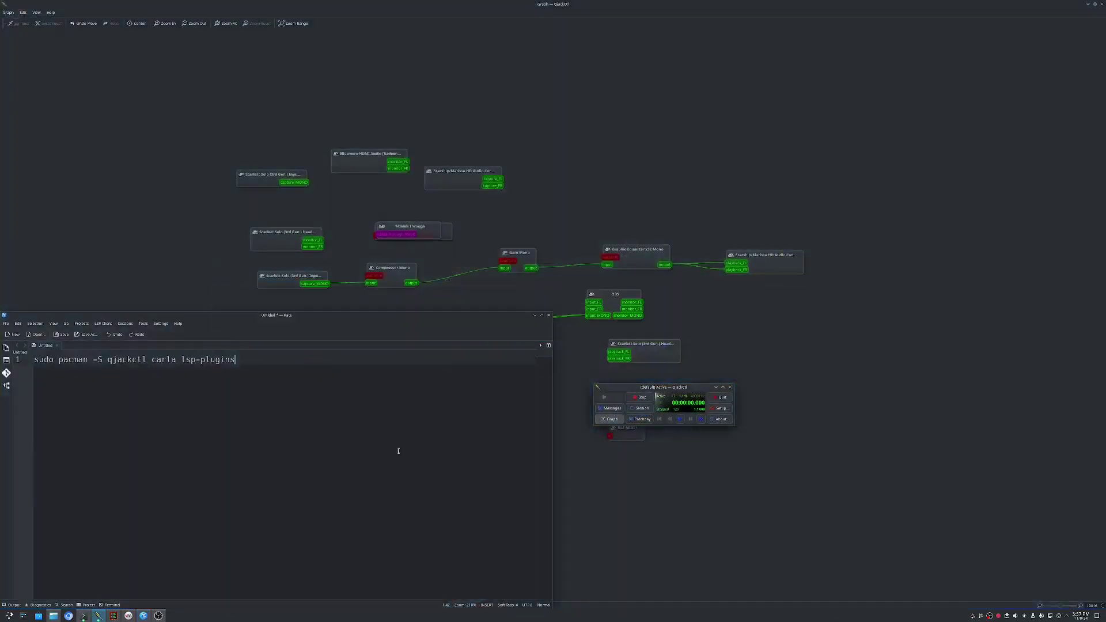
{"action": "left_click", "coordinate": [614, 409]}
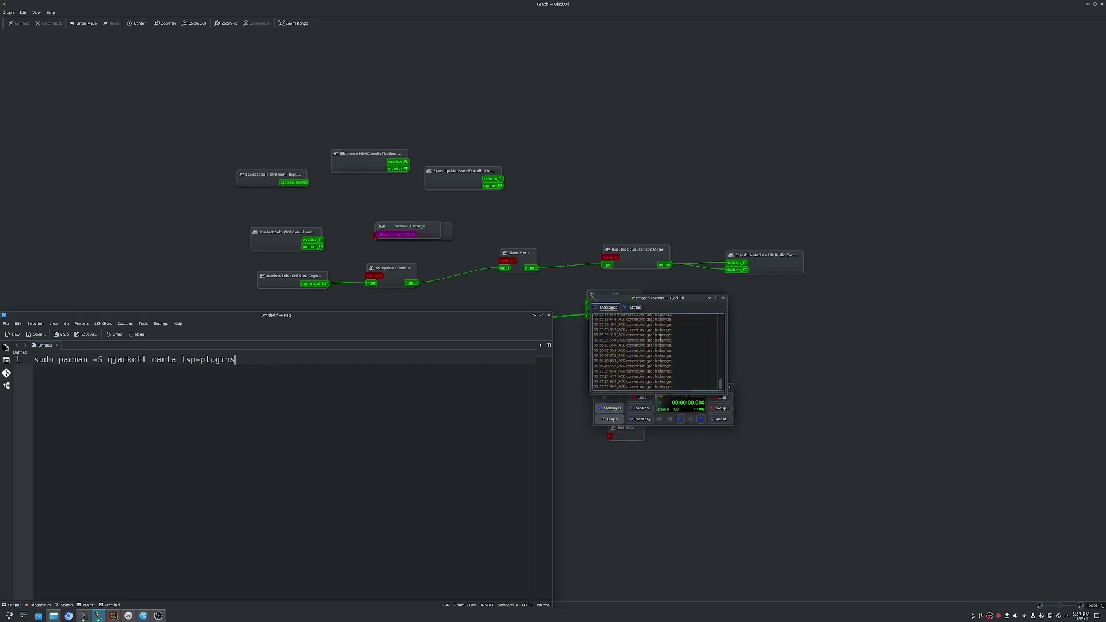
{"action": "left_click", "coordinate": [724, 299]}
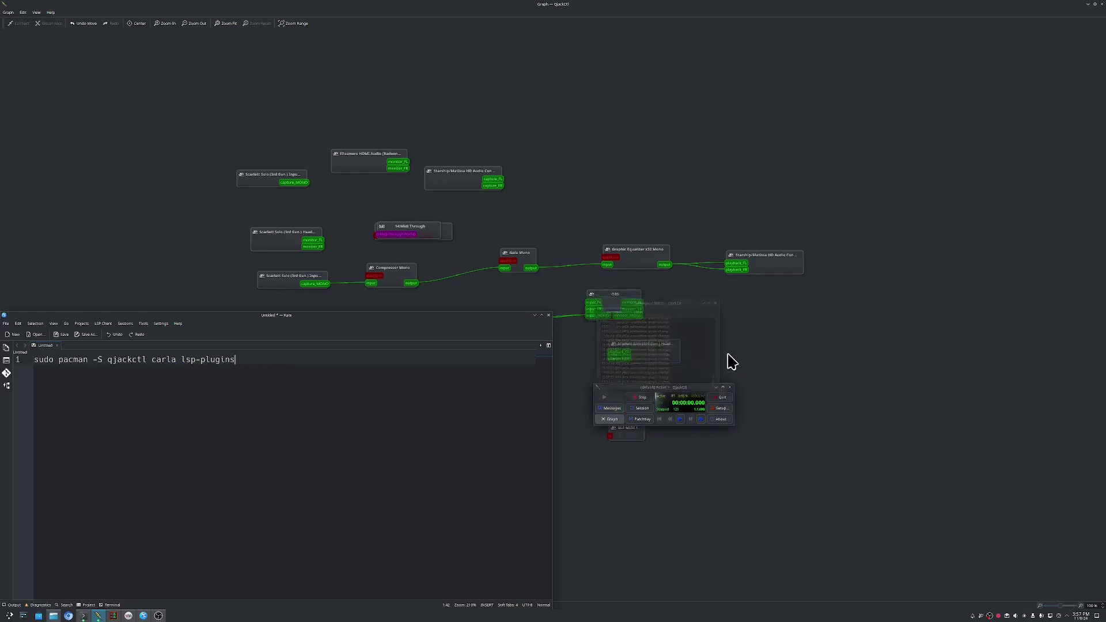
Step: Review the Advanced JACK server settings (1024 frames per period) and cancel Setup unchanged
{"action": "left_click", "coordinate": [722, 408]}
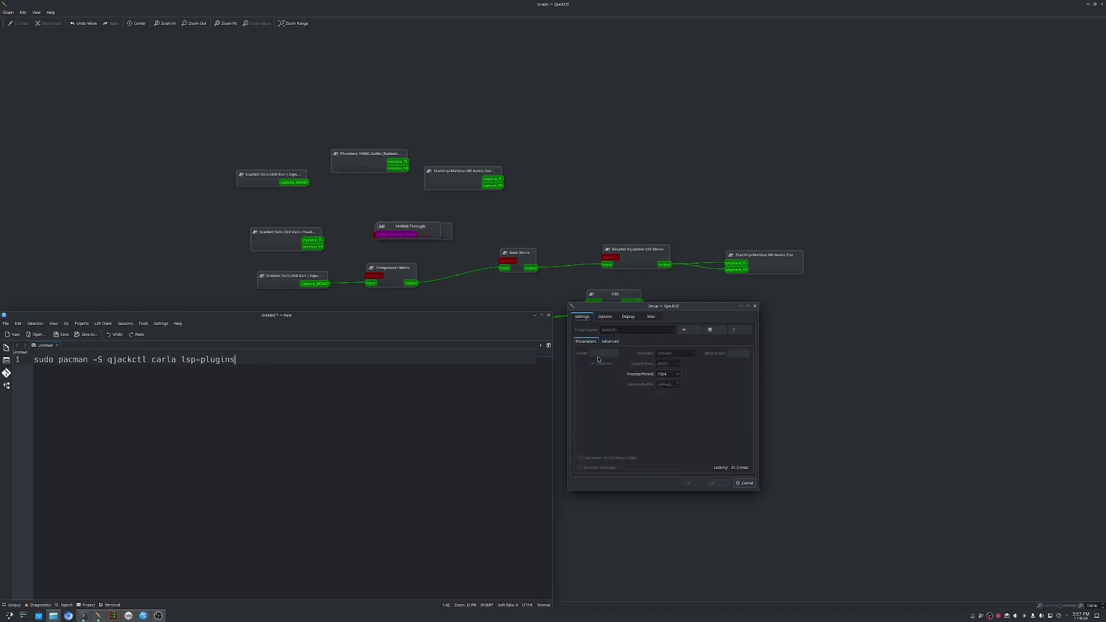
{"action": "left_click", "coordinate": [612, 341]}
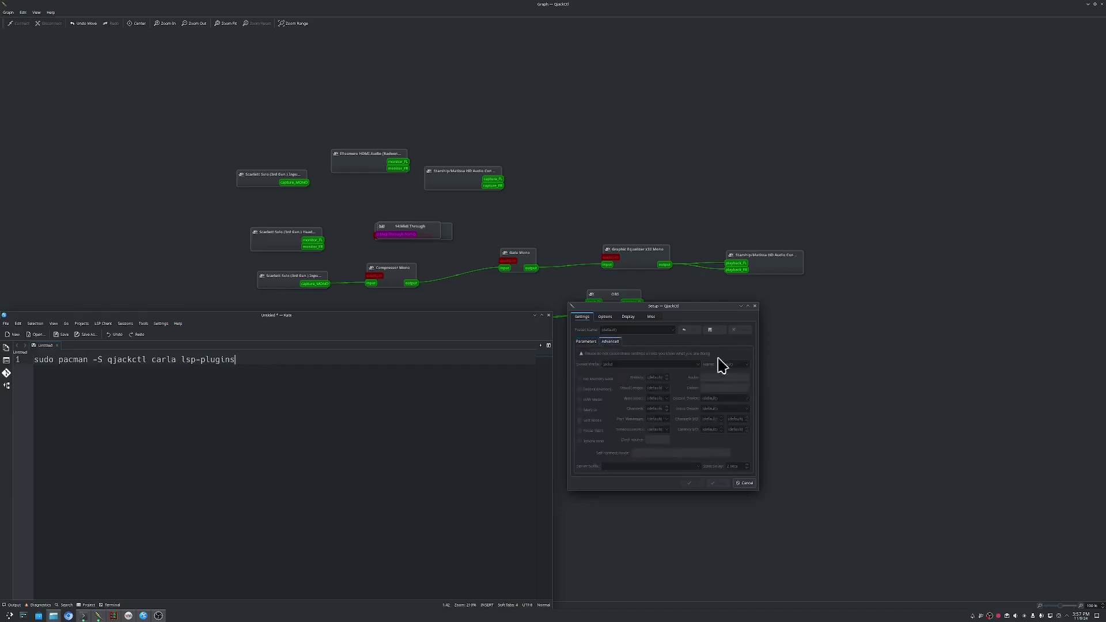
{"action": "left_click", "coordinate": [745, 483]}
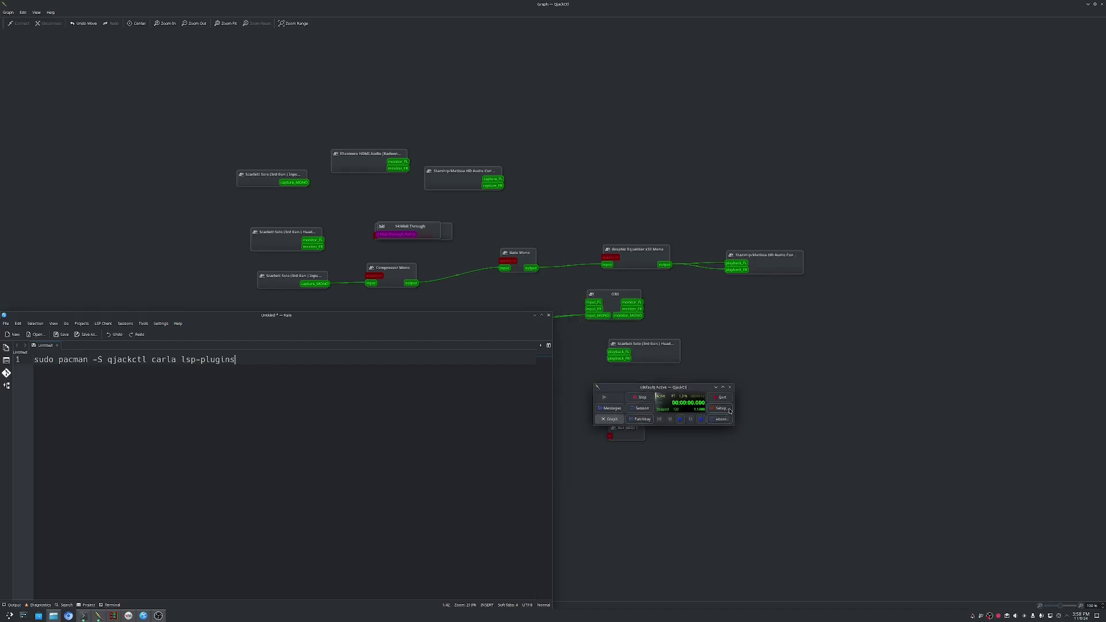
Step: Switch to Carla and open the Plugin Paths page of its settings
{"action": "key", "text": "alt+Tab"}
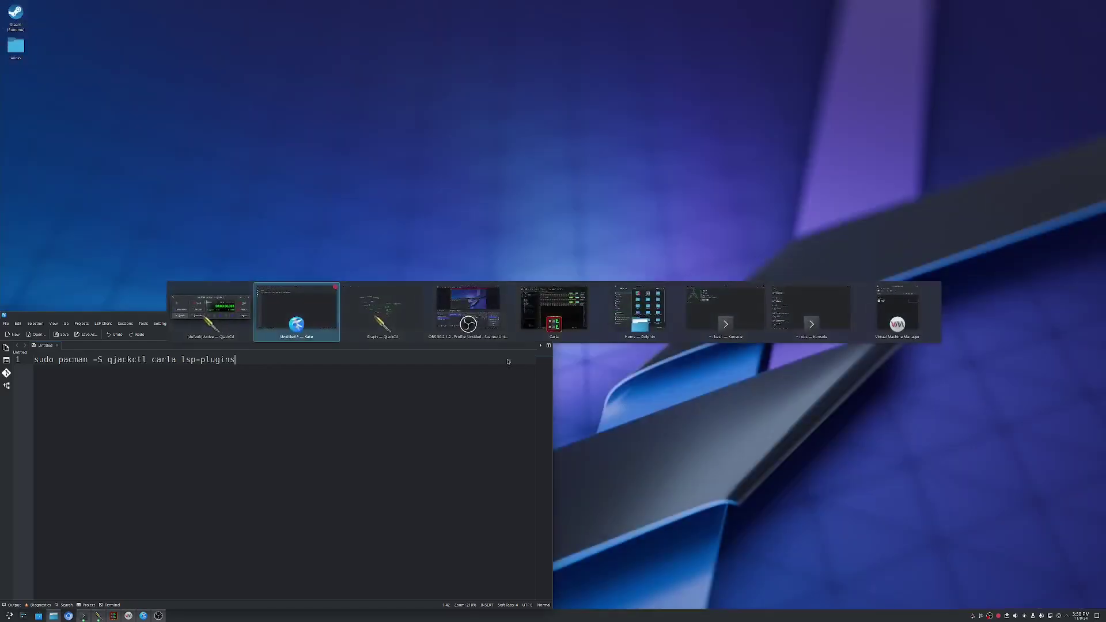
{"action": "left_click", "coordinate": [543, 295]}
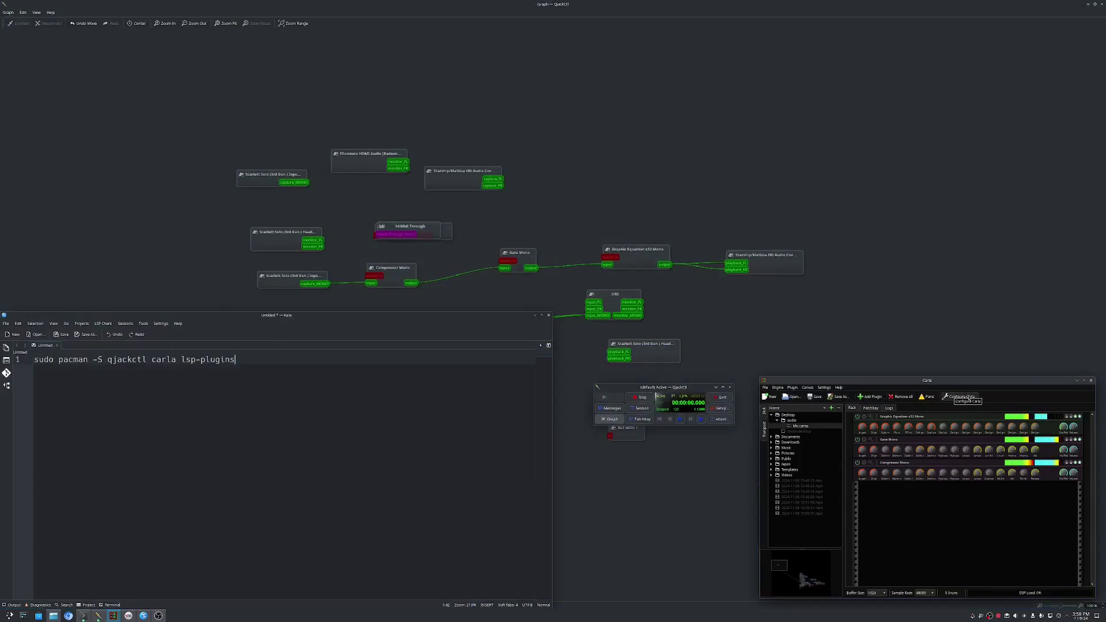
{"action": "left_click", "coordinate": [961, 396]}
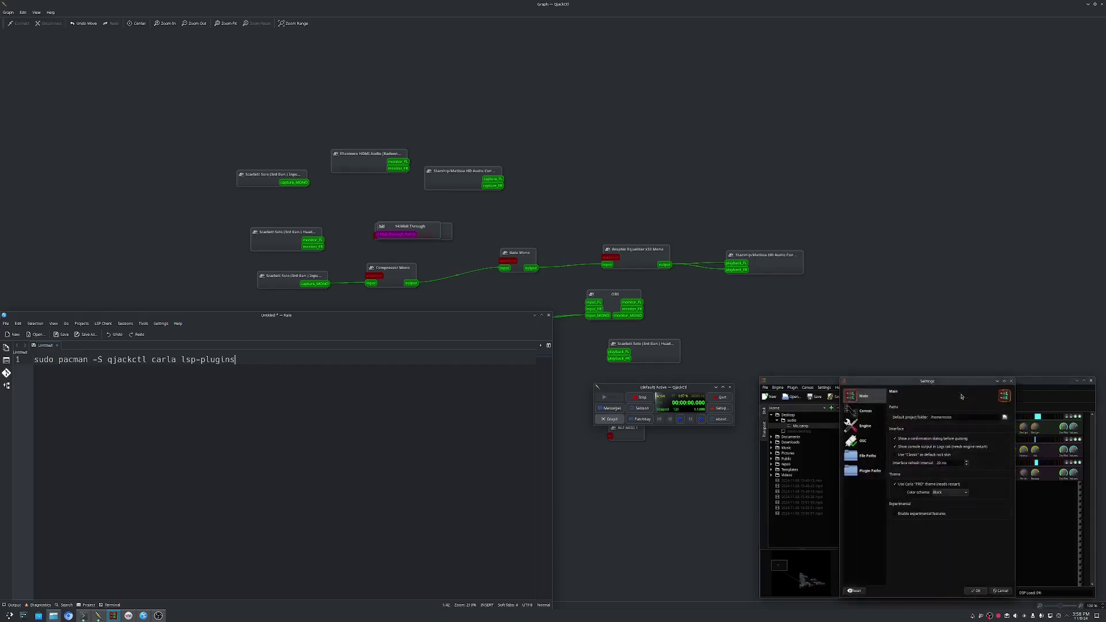
{"action": "left_click", "coordinate": [864, 471]}
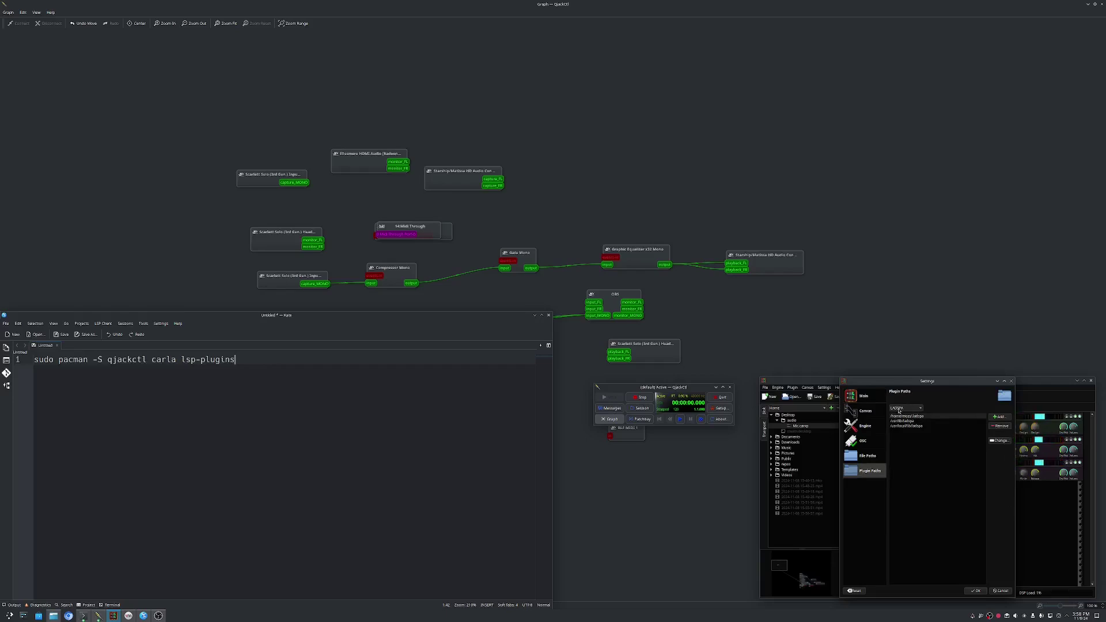
Step: Compare the VST2 and VST3 plugin search paths, cancelling the Add Path browser
{"action": "left_click", "coordinate": [899, 410]}
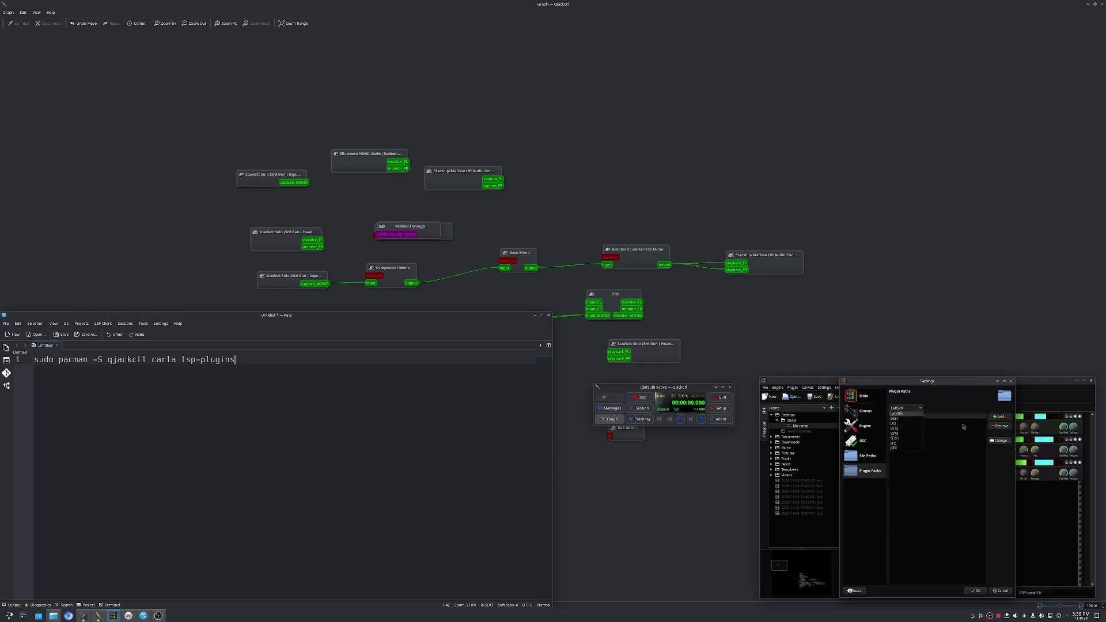
{"action": "left_click", "coordinate": [895, 428]}
{"action": "left_click", "coordinate": [905, 408]}
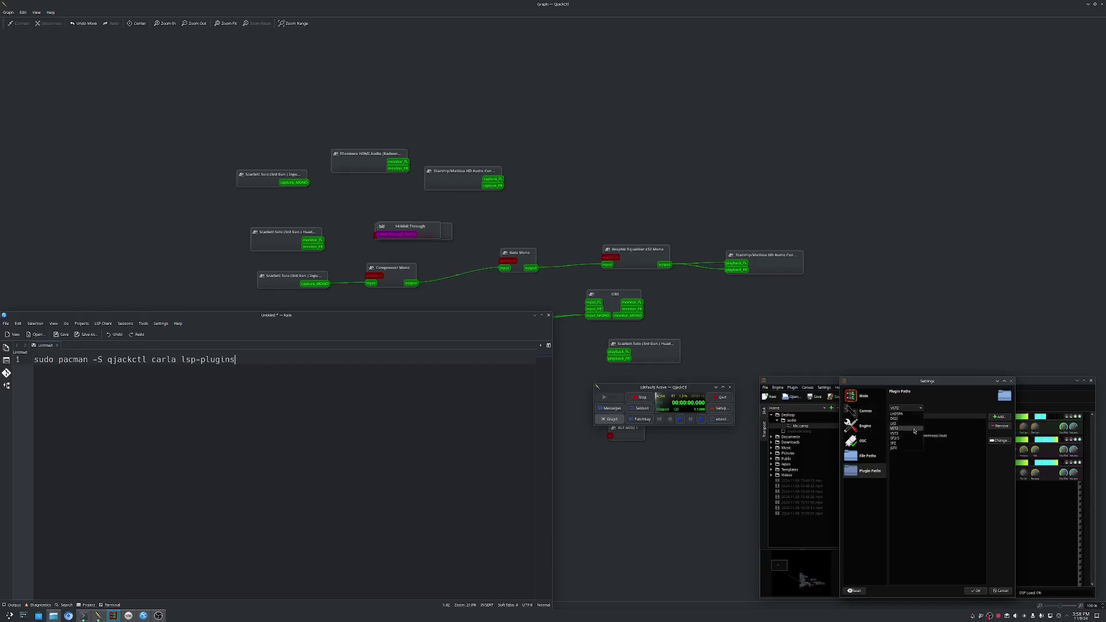
{"action": "left_click", "coordinate": [915, 435]}
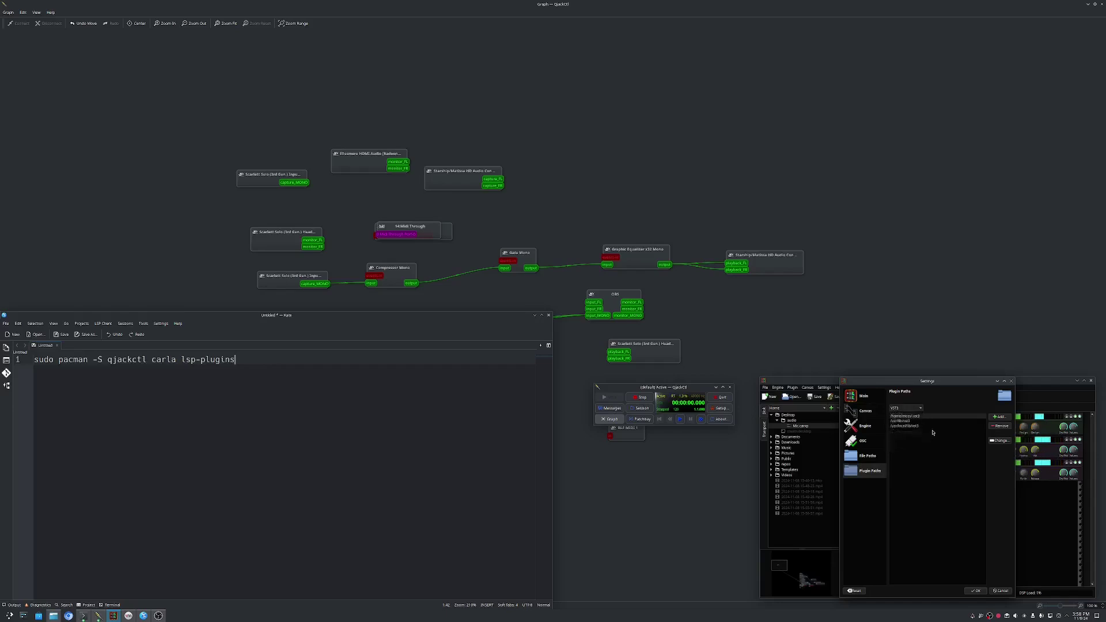
{"action": "left_click", "coordinate": [914, 408]}
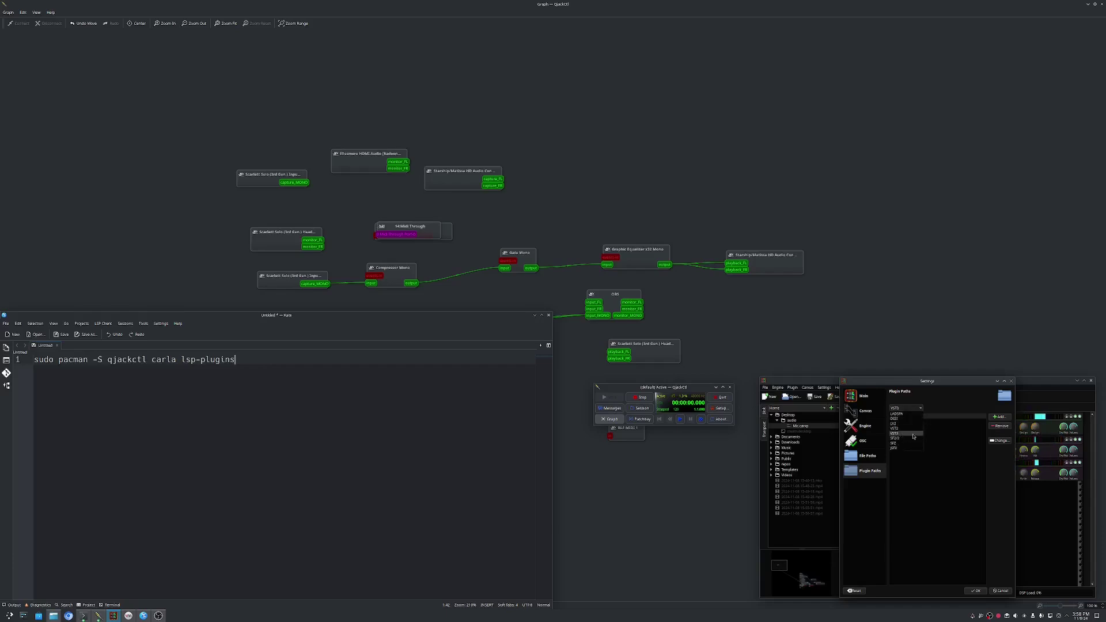
{"action": "left_click", "coordinate": [902, 430]}
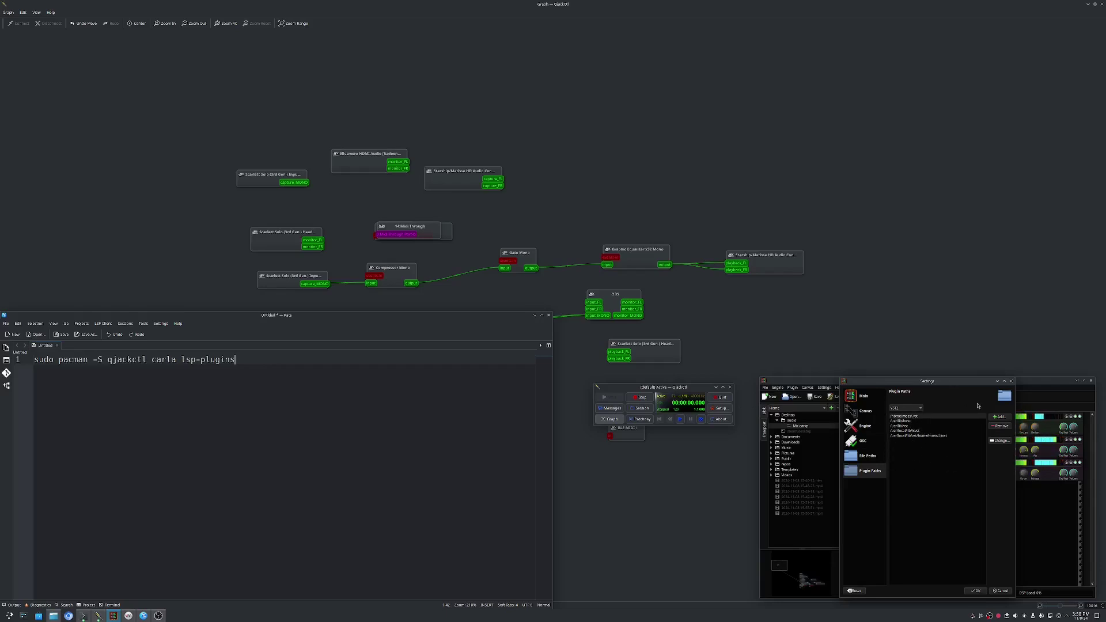
{"action": "left_click", "coordinate": [999, 417]}
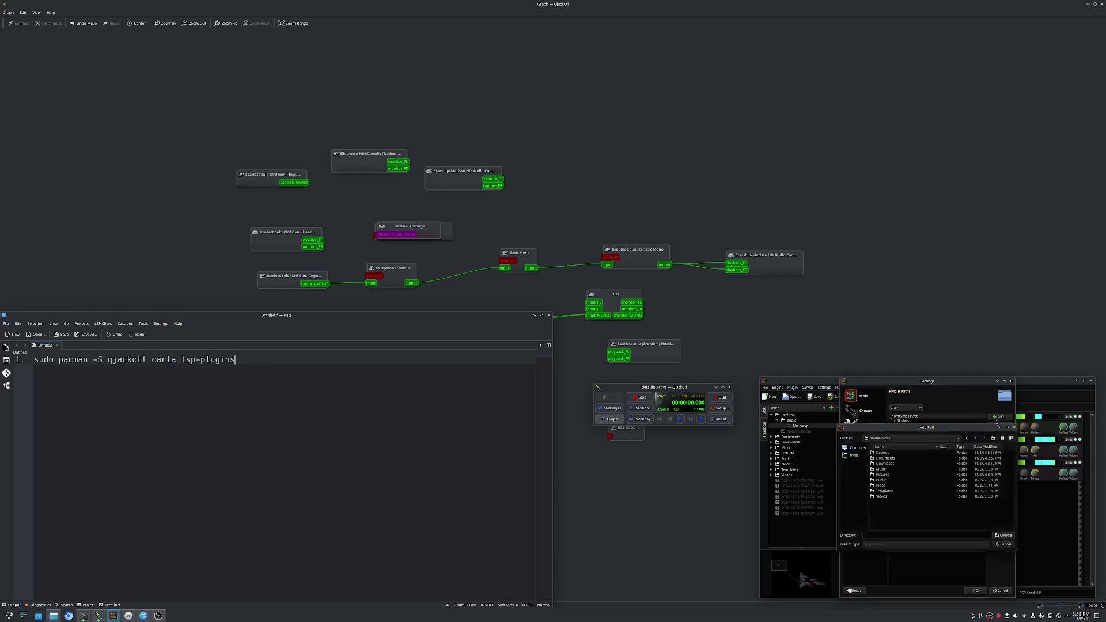
{"action": "left_click", "coordinate": [1009, 544]}
Step: Close Carla's settings, open the Add Plugin browser and dismiss the plugin rescan dialog
{"action": "left_click", "coordinate": [1006, 590]}
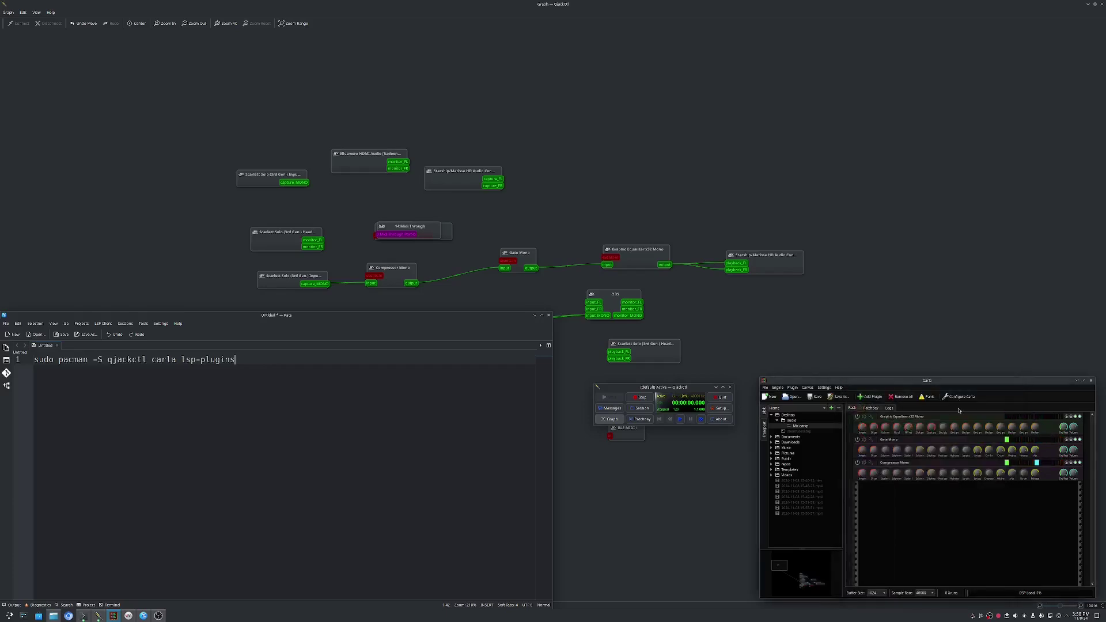
{"action": "left_click", "coordinate": [869, 396]}
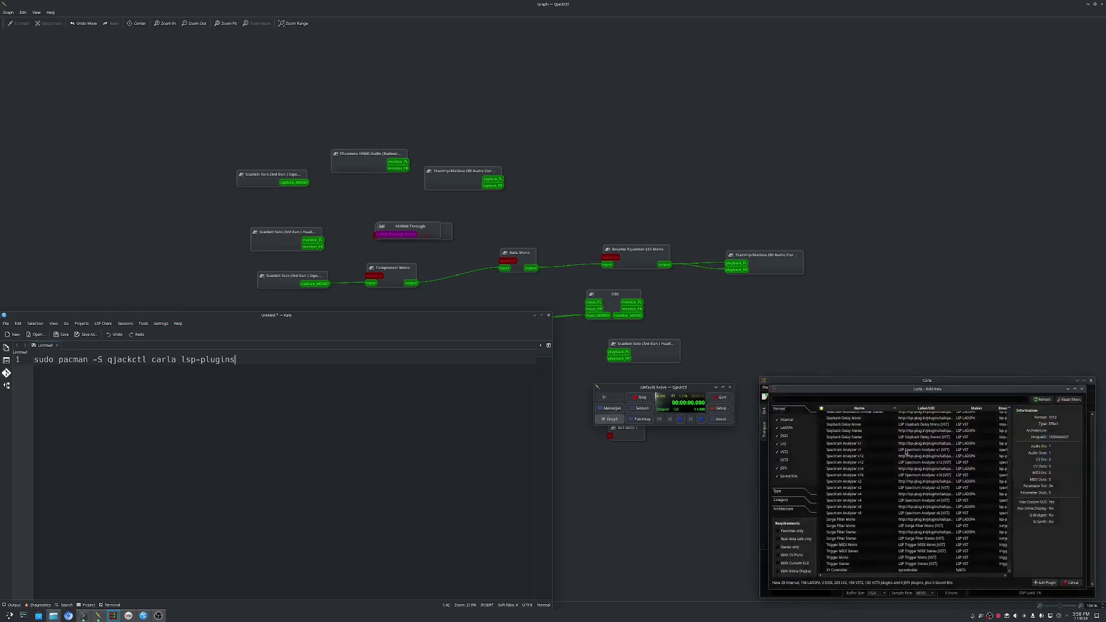
{"action": "left_click", "coordinate": [1047, 400]}
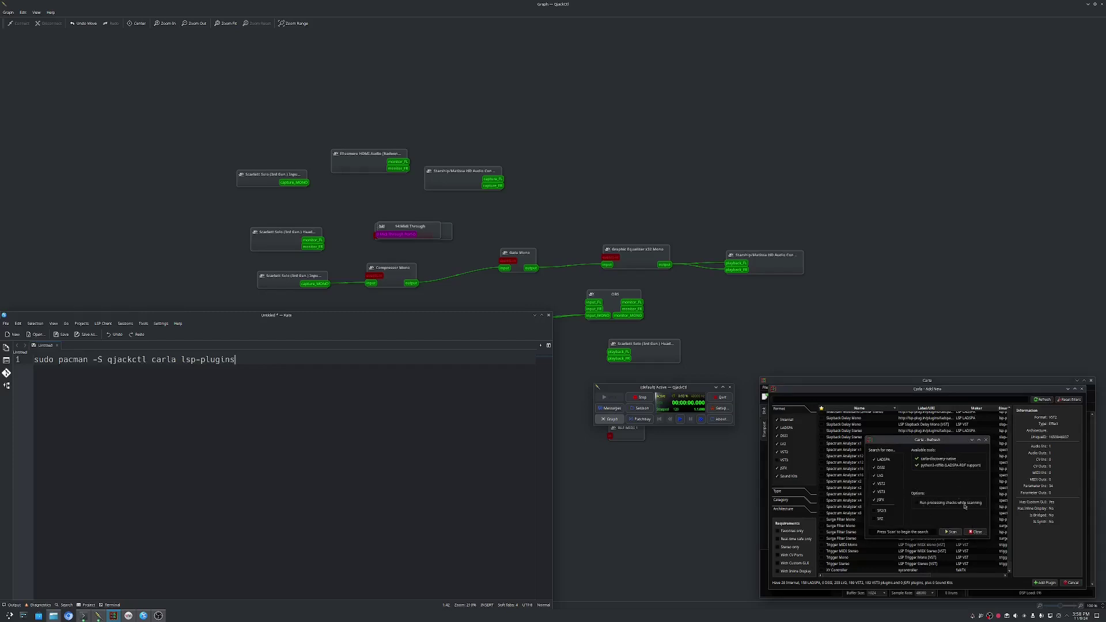
{"action": "left_click", "coordinate": [981, 534]}
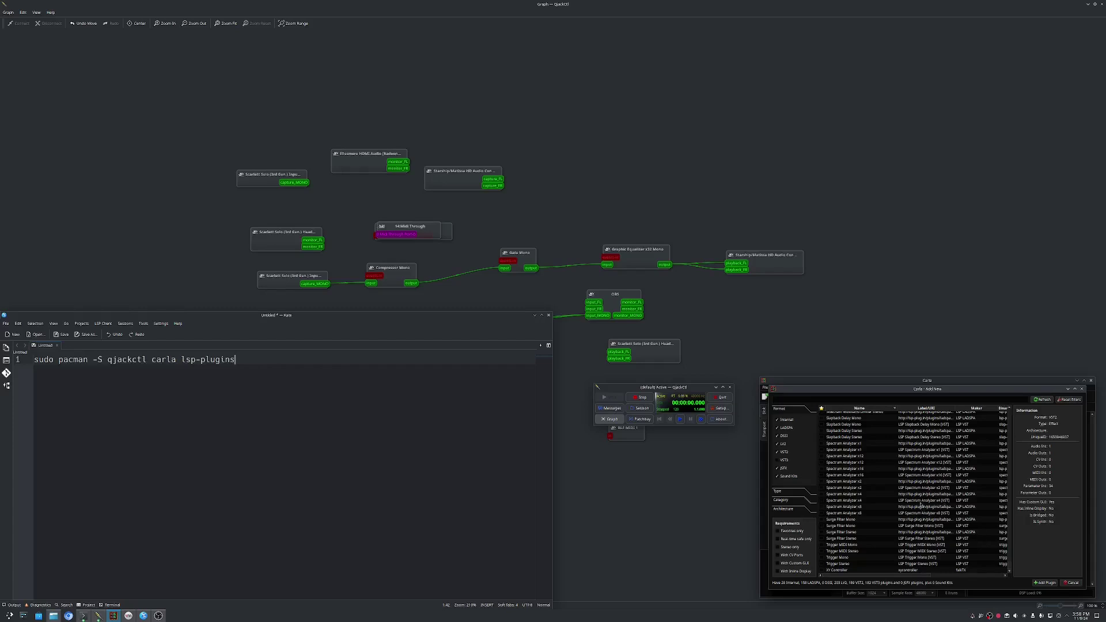
Step: Add the Audio File plugin to the rack from the top of the plugin list
{"action": "scroll", "coordinate": [923, 507], "scroll_direction": "up", "scroll_amount": 10}
{"action": "scroll", "coordinate": [920, 479], "scroll_direction": "up", "scroll_amount": 5}
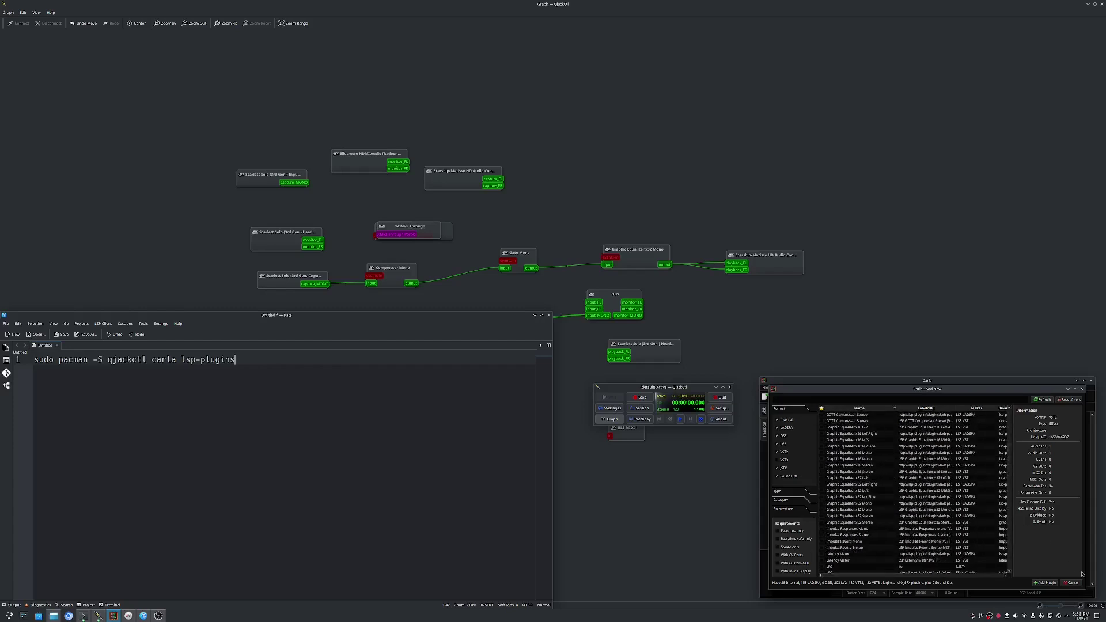
{"action": "scroll", "coordinate": [864, 442], "scroll_direction": "up", "scroll_amount": 5}
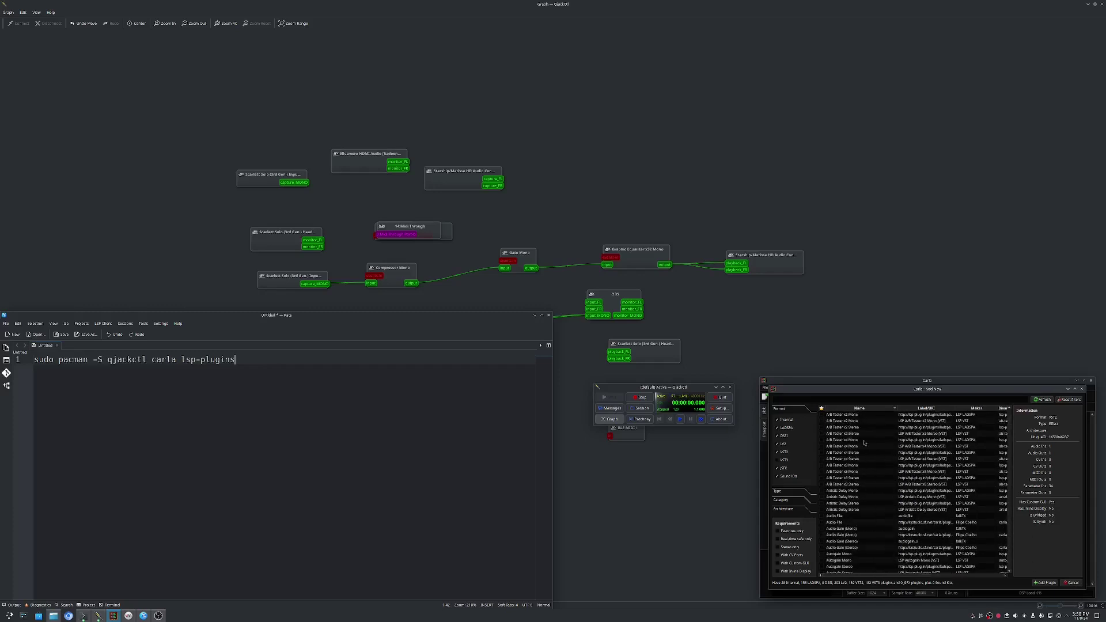
{"action": "double_click", "coordinate": [851, 523]}
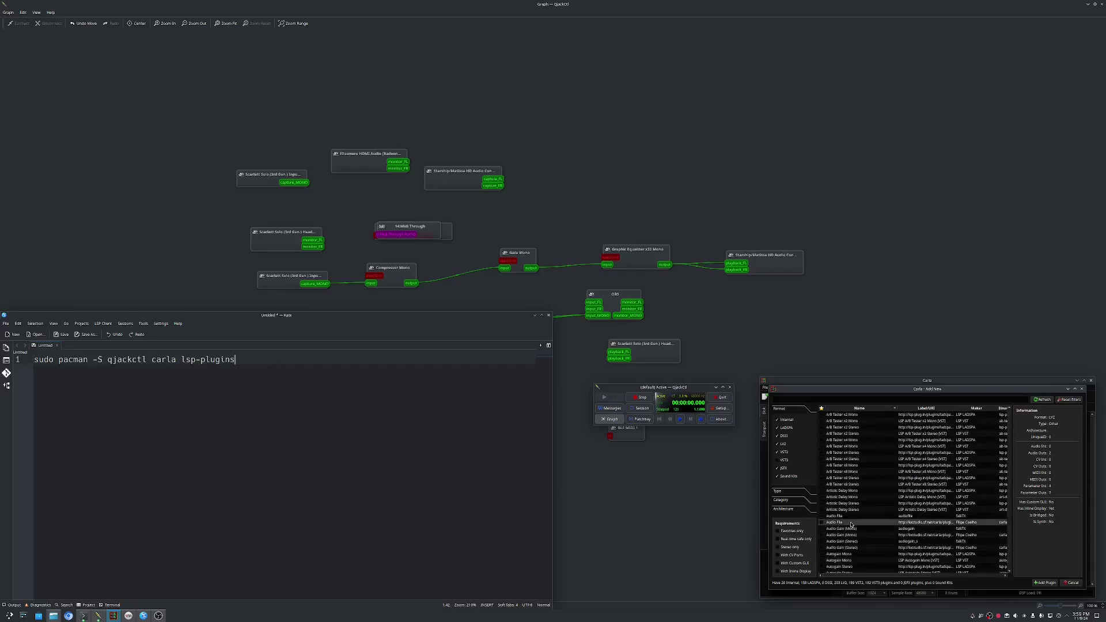
Step: Remove the Audio File slot, then check and close the Graphic Equalizer x32 Mono interface
{"action": "right_click", "coordinate": [910, 484]}
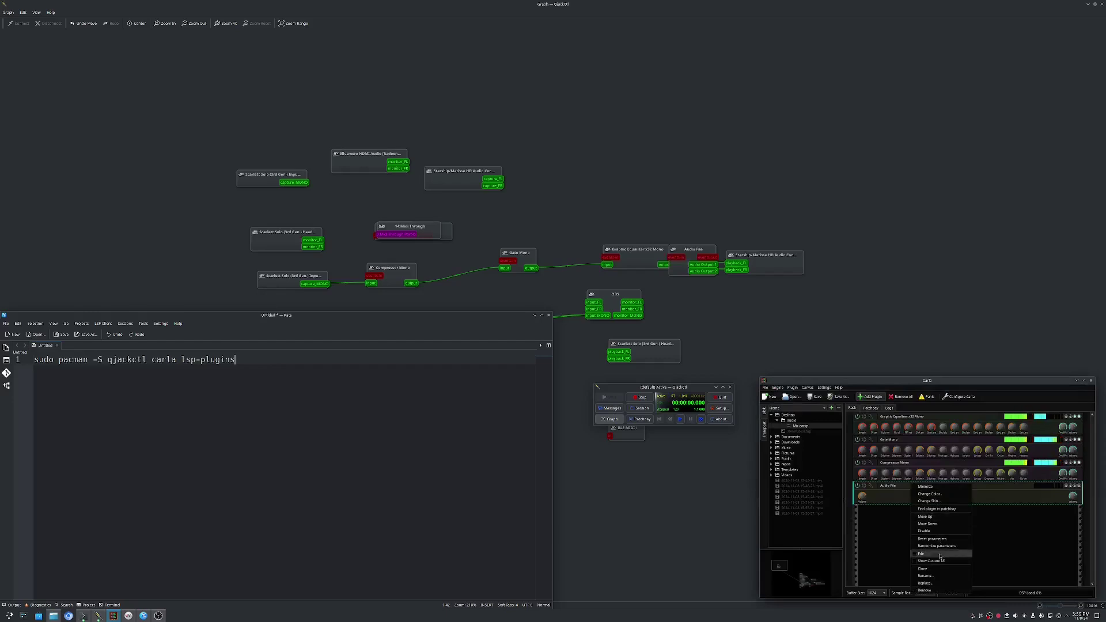
{"action": "left_click", "coordinate": [924, 590]}
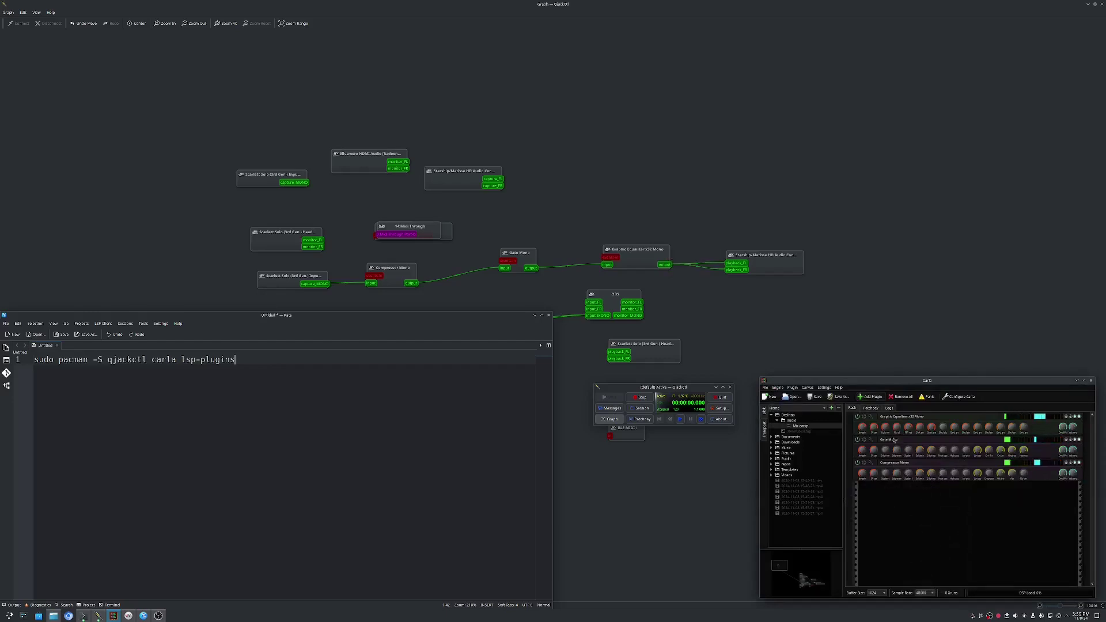
{"action": "left_click", "coordinate": [865, 416]}
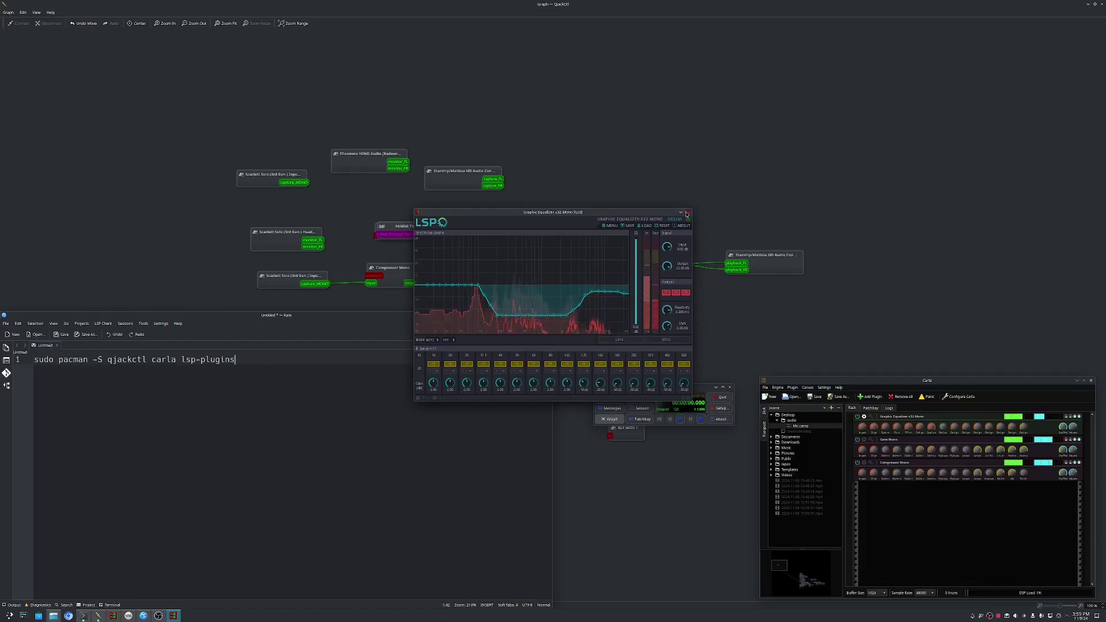
{"action": "left_click", "coordinate": [688, 214]}
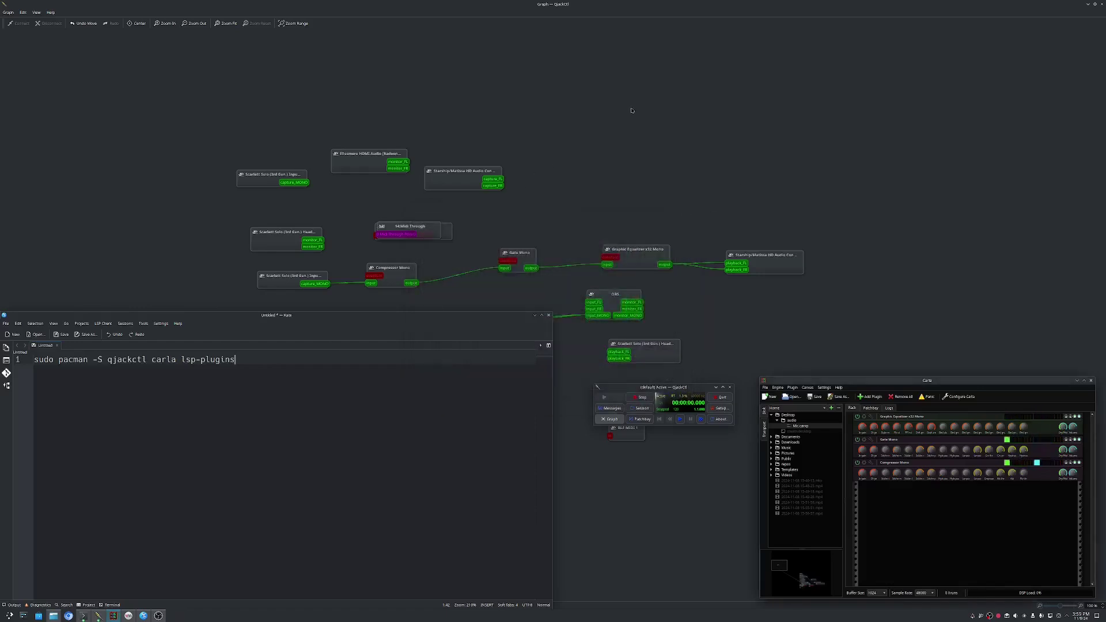
{"action": "left_click", "coordinate": [720, 315]}
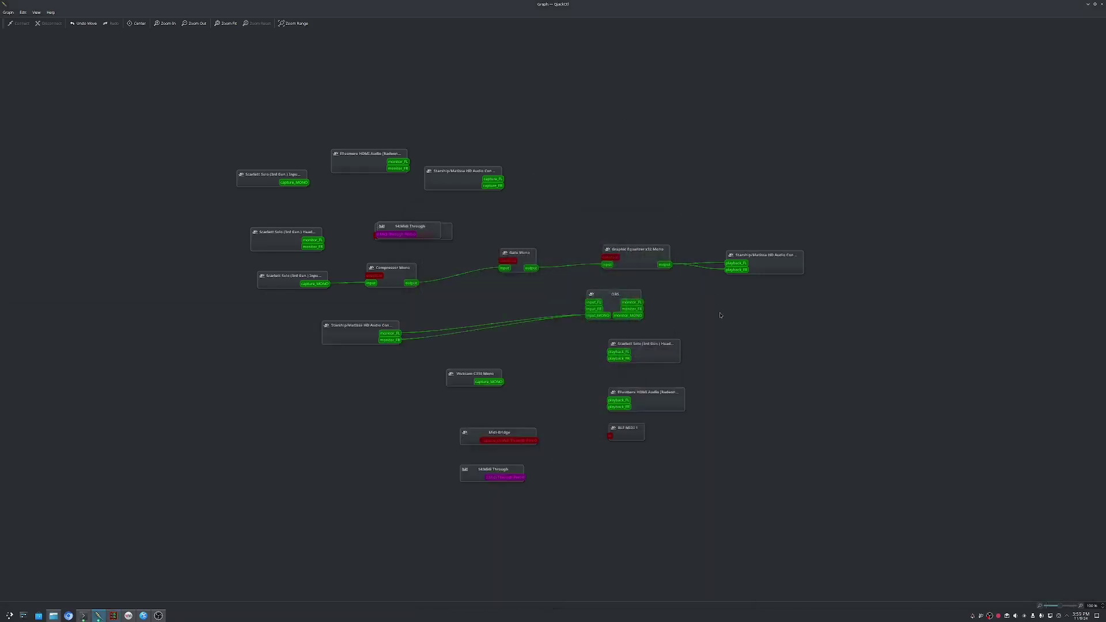
Step: Lay out the Scarlett Solo, Compressor, Gate, Equalizer and Starship playback nodes left to right
{"action": "left_click", "coordinate": [99, 616]}
{"action": "left_click_drag", "start_coordinate": [285, 282], "coordinate": [283, 286]}
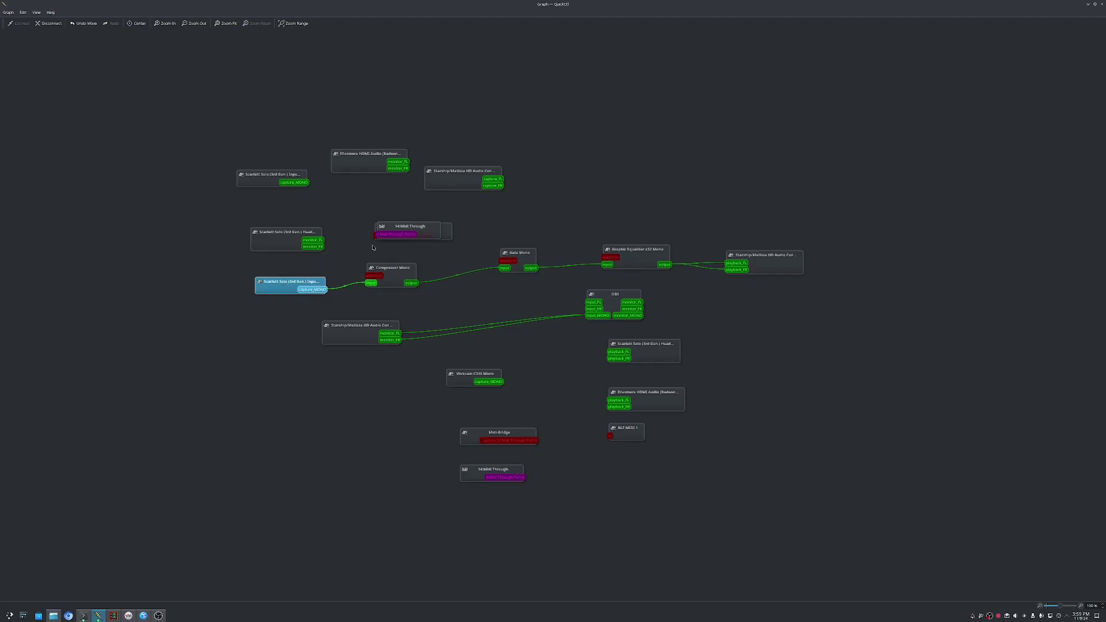
{"action": "left_click_drag", "start_coordinate": [395, 274], "coordinate": [425, 267]}
{"action": "left_click_drag", "start_coordinate": [526, 252], "coordinate": [535, 247]}
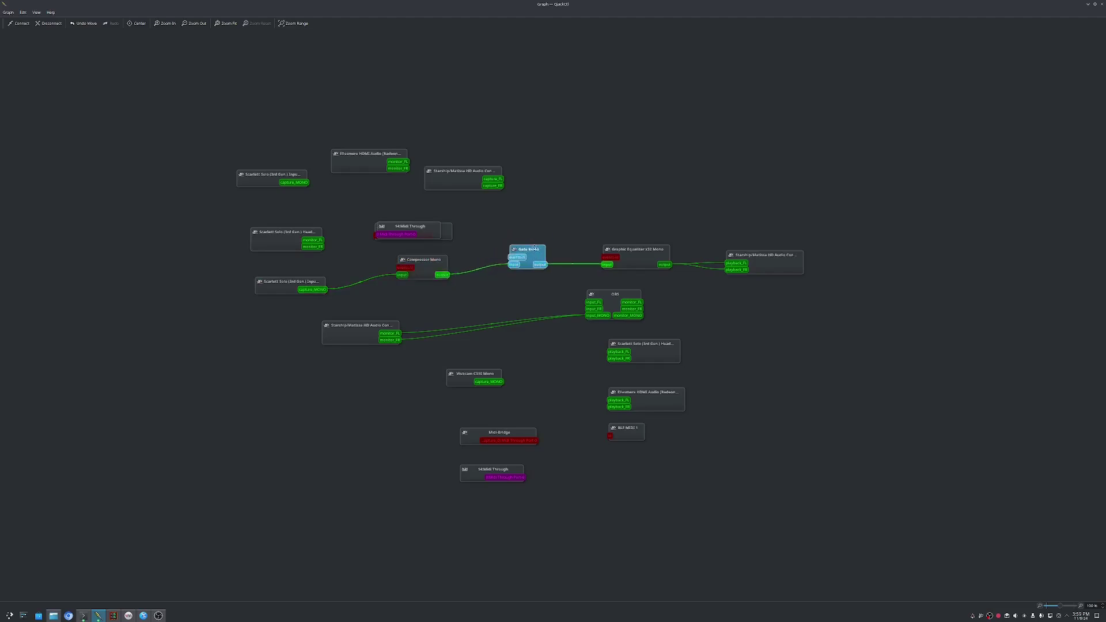
{"action": "left_click", "coordinate": [649, 248]}
{"action": "left_click_drag", "start_coordinate": [769, 257], "coordinate": [799, 215]}
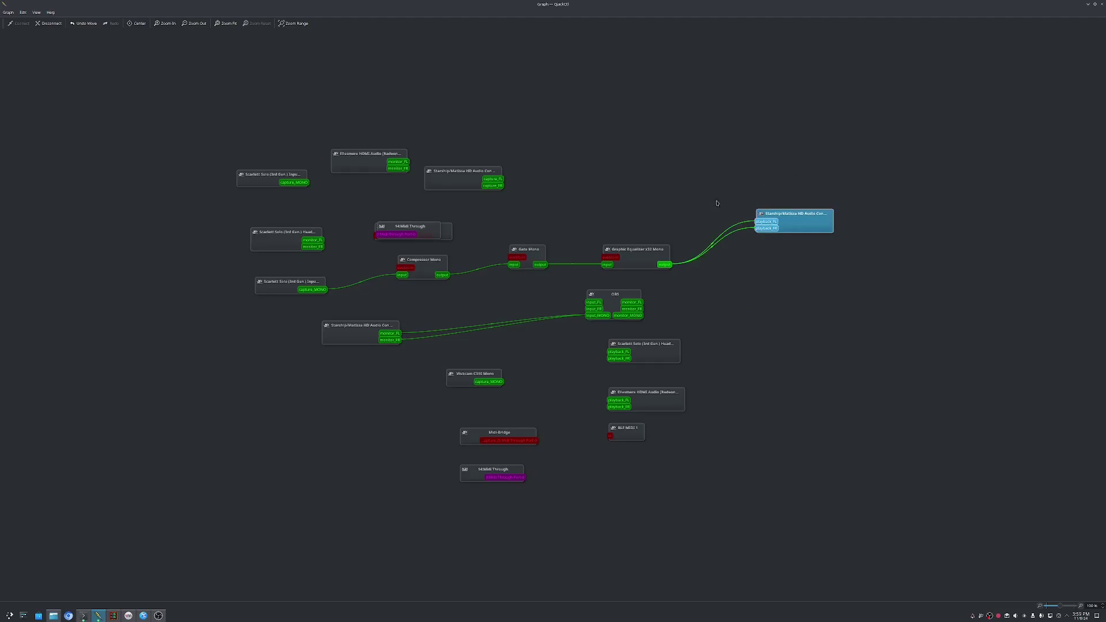
{"action": "left_click_drag", "start_coordinate": [796, 210], "coordinate": [809, 227]}
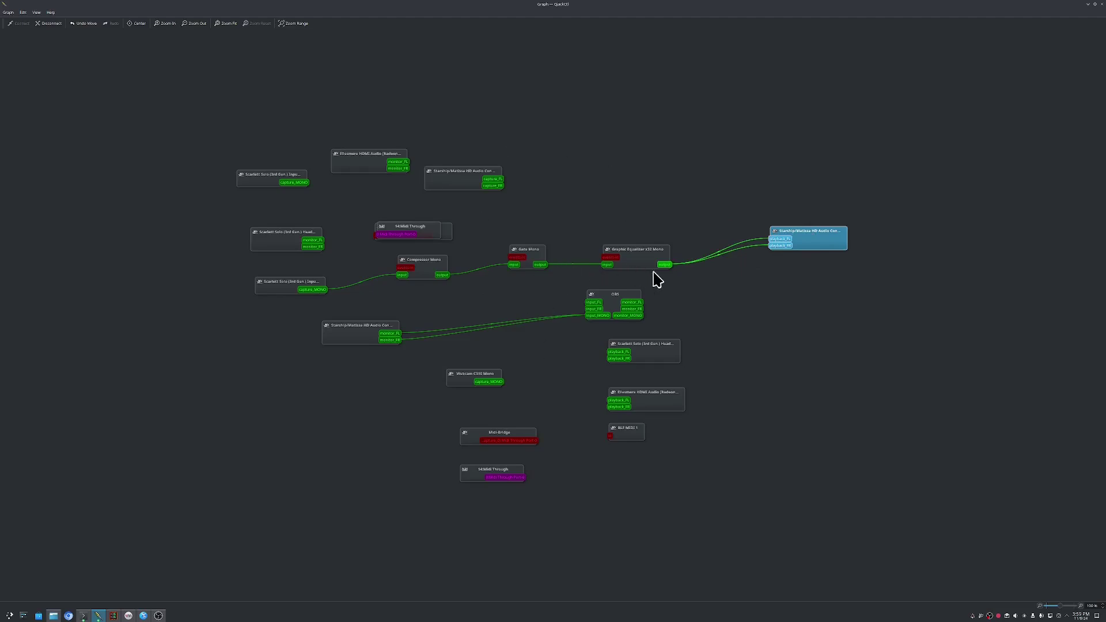
Step: Adjust the equalizer output wire and reposition the Starship playback and monitor nodes
{"action": "left_click_drag", "start_coordinate": [667, 267], "coordinate": [605, 324]}
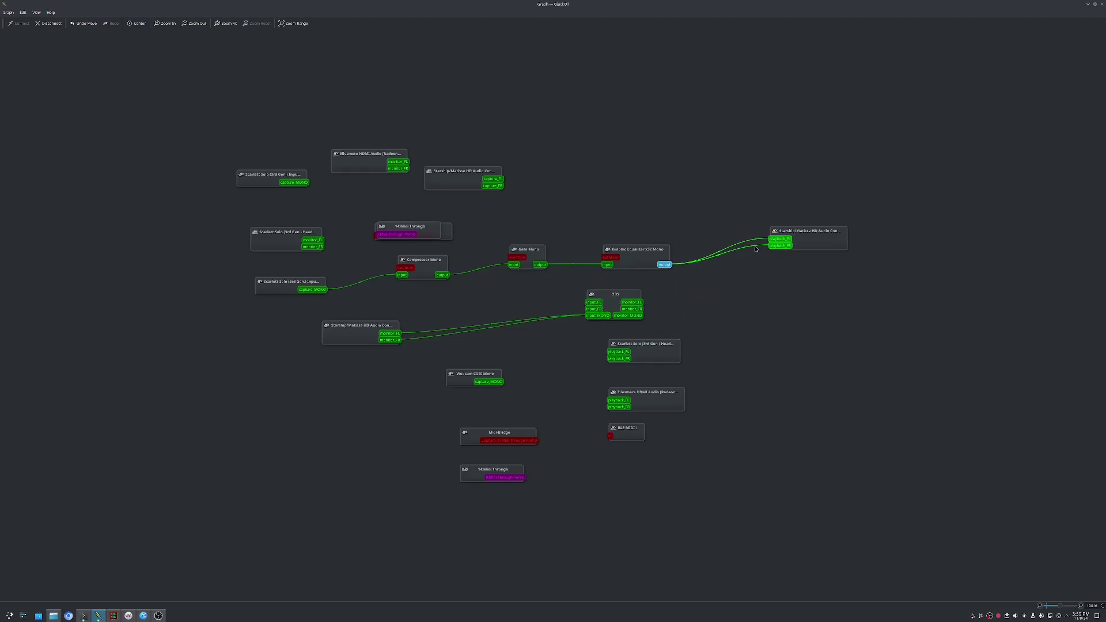
{"action": "left_click_drag", "start_coordinate": [808, 236], "coordinate": [815, 228]}
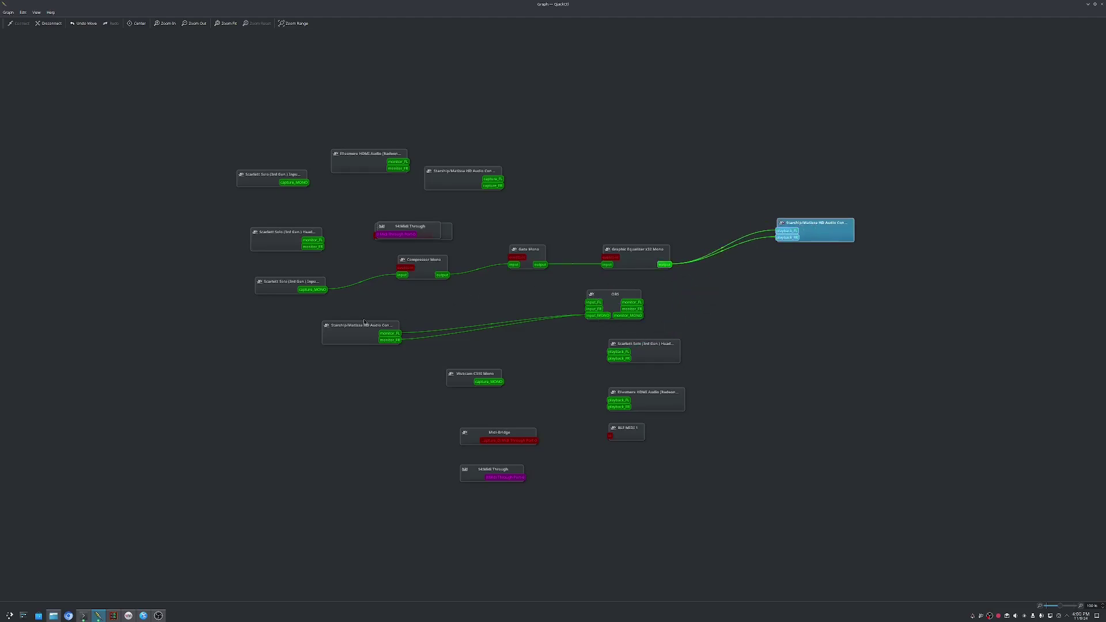
{"action": "left_click_drag", "start_coordinate": [365, 322], "coordinate": [405, 329]}
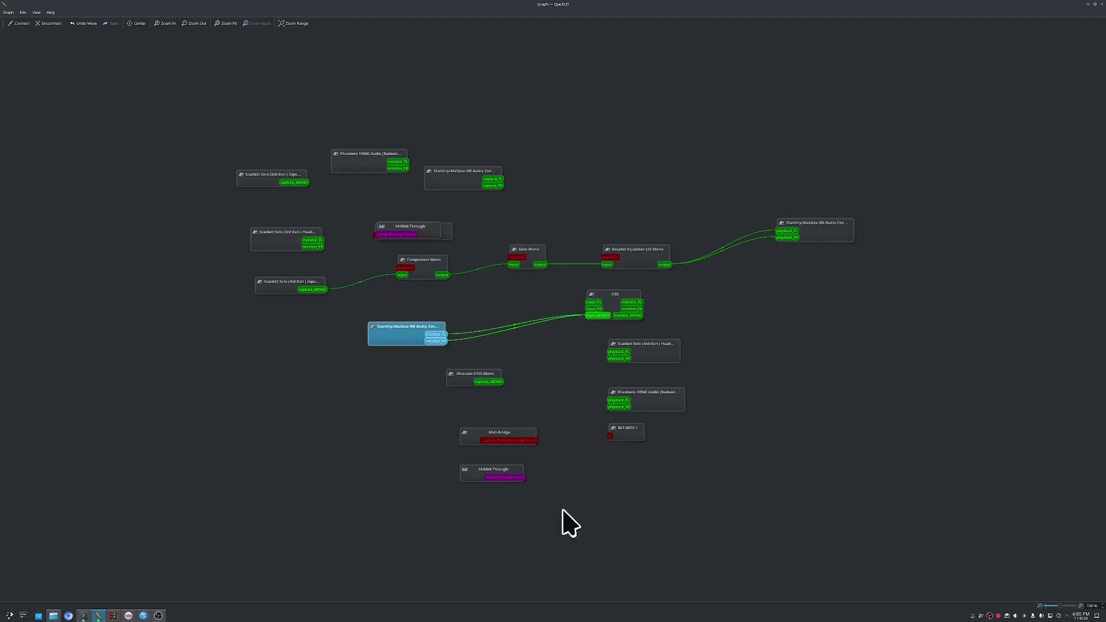
{"action": "left_click", "coordinate": [158, 616]}
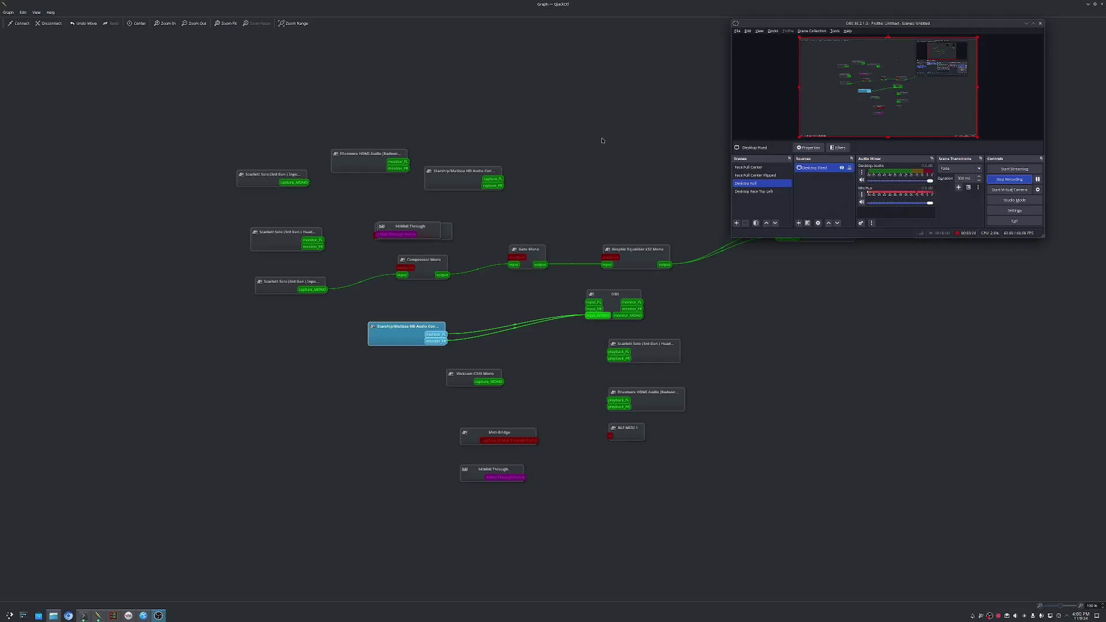
{"action": "left_click", "coordinate": [598, 164]}
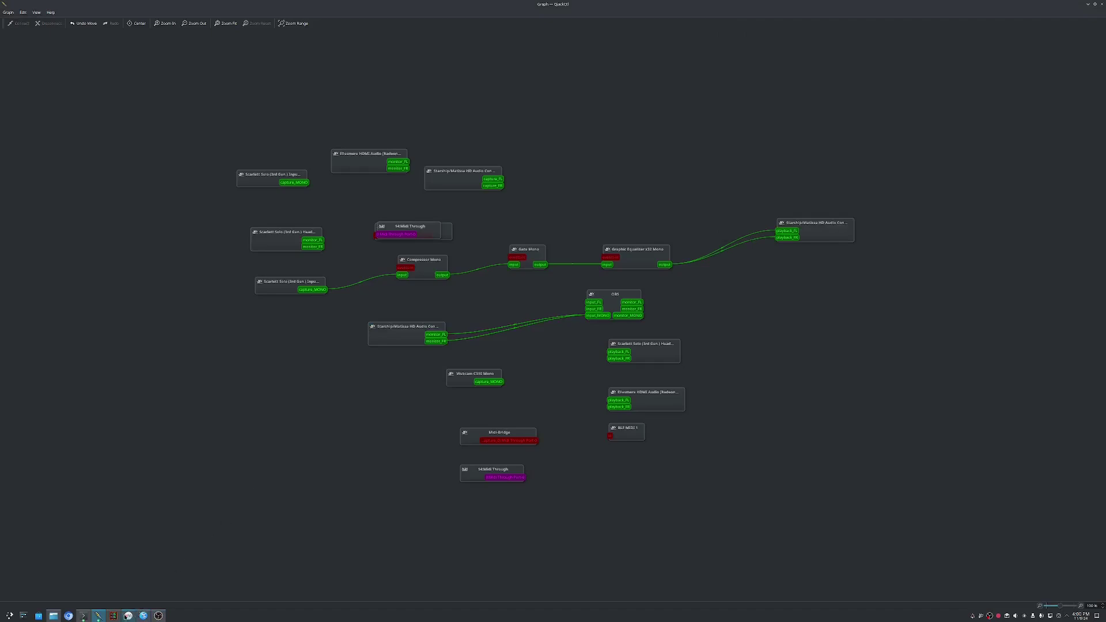
{"action": "left_click", "coordinate": [9, 614]}
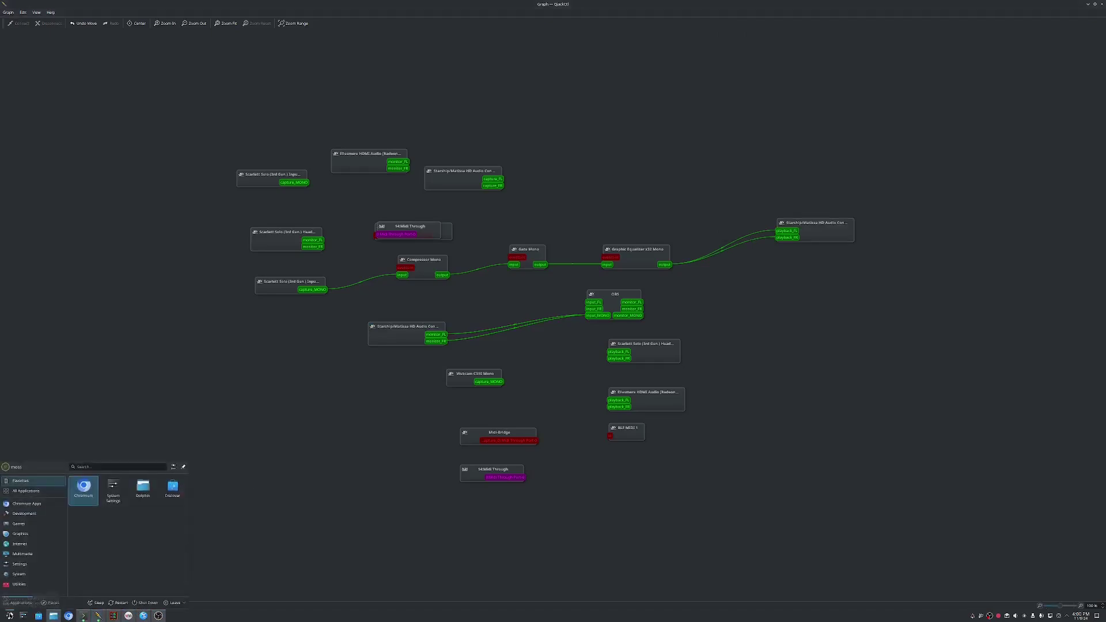
Step: Launch Discord by searching 'disc' in the application launcher
{"action": "type", "text": "disc"}
{"action": "key", "text": "Down"}
{"action": "key", "text": "Return"}
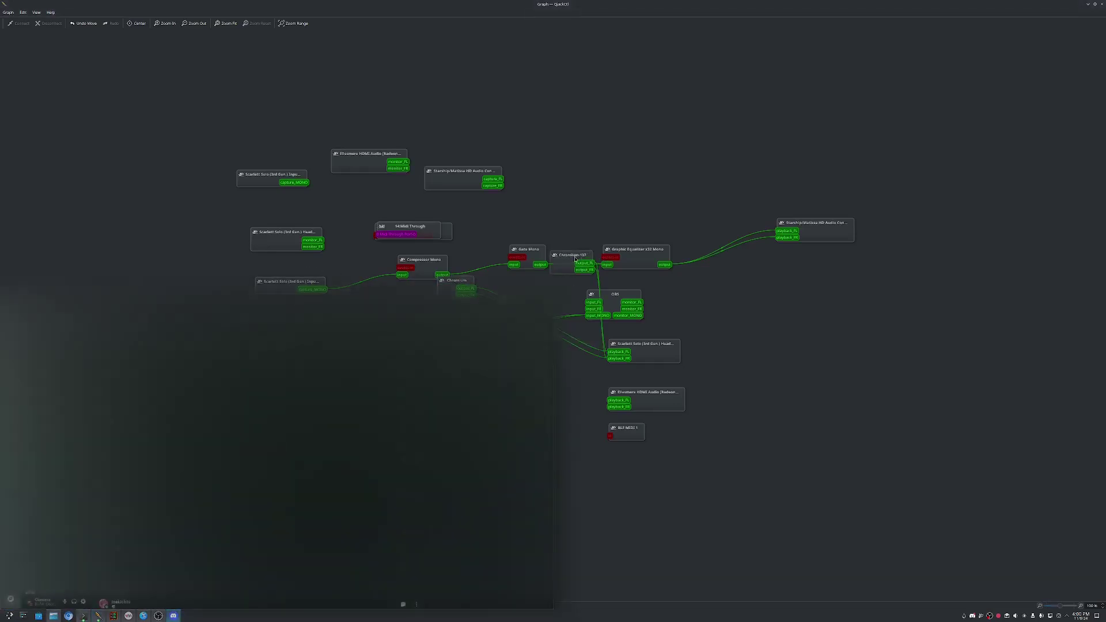
Step: Move the two new Chromium nodes and the Webcam C310 Mono node into place
{"action": "left_click_drag", "start_coordinate": [589, 254], "coordinate": [527, 397]}
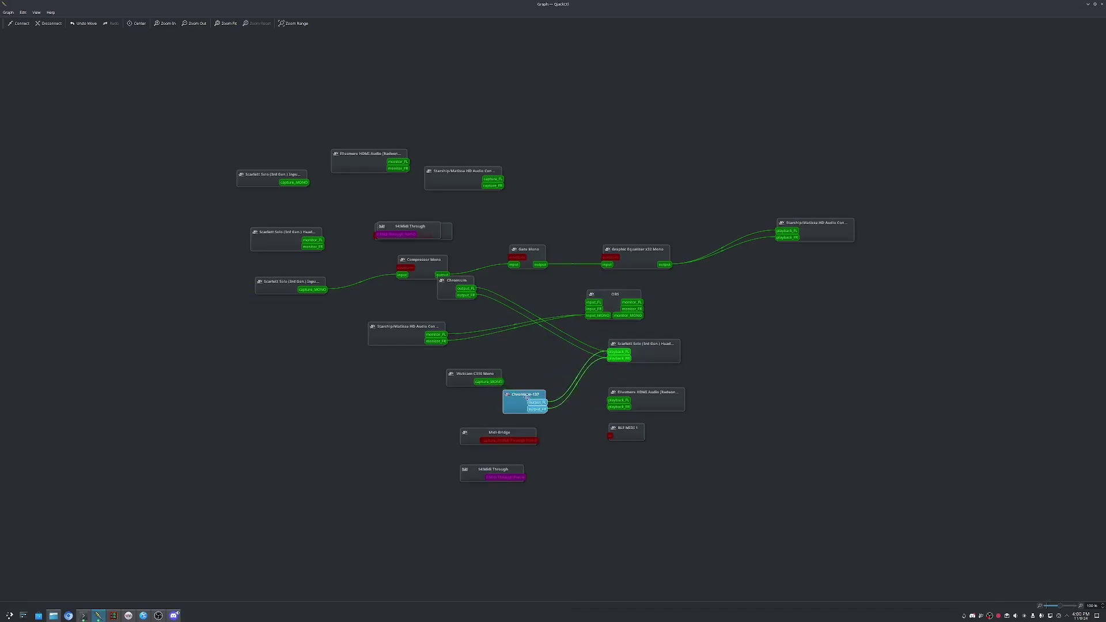
{"action": "left_click_drag", "start_coordinate": [472, 374], "coordinate": [360, 386]}
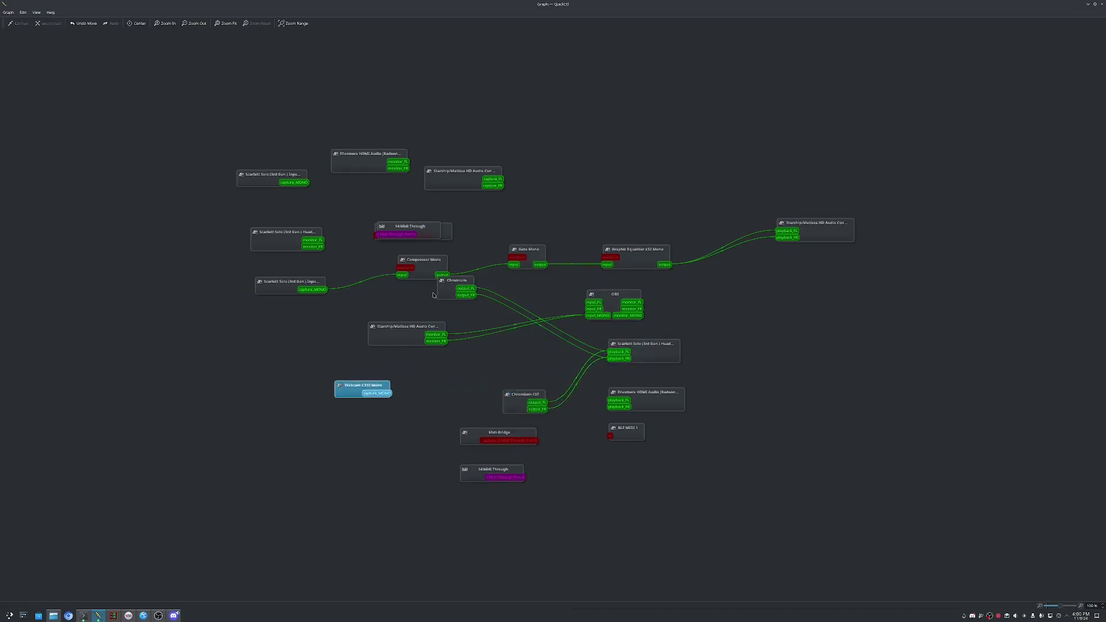
{"action": "left_click_drag", "start_coordinate": [451, 286], "coordinate": [518, 375]}
{"action": "key", "text": "alt+Tab"}
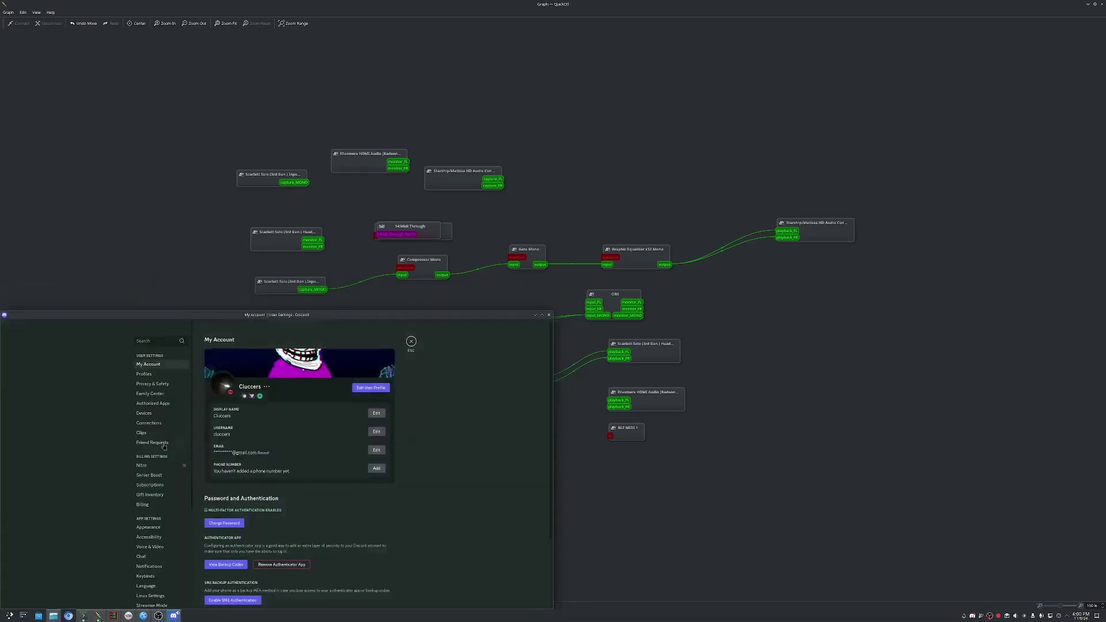
Step: Scroll through Discord's Voice & Video settings, including Advanced, then minimise the window
{"action": "left_click", "coordinate": [152, 547]}
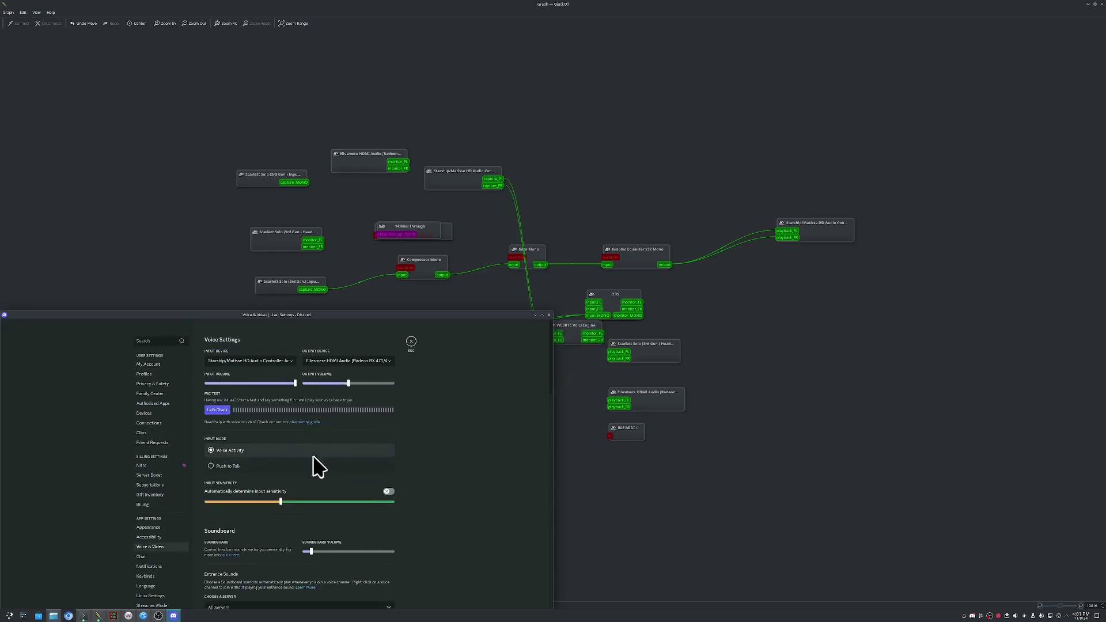
{"action": "scroll", "coordinate": [313, 457], "scroll_direction": "down", "scroll_amount": 15}
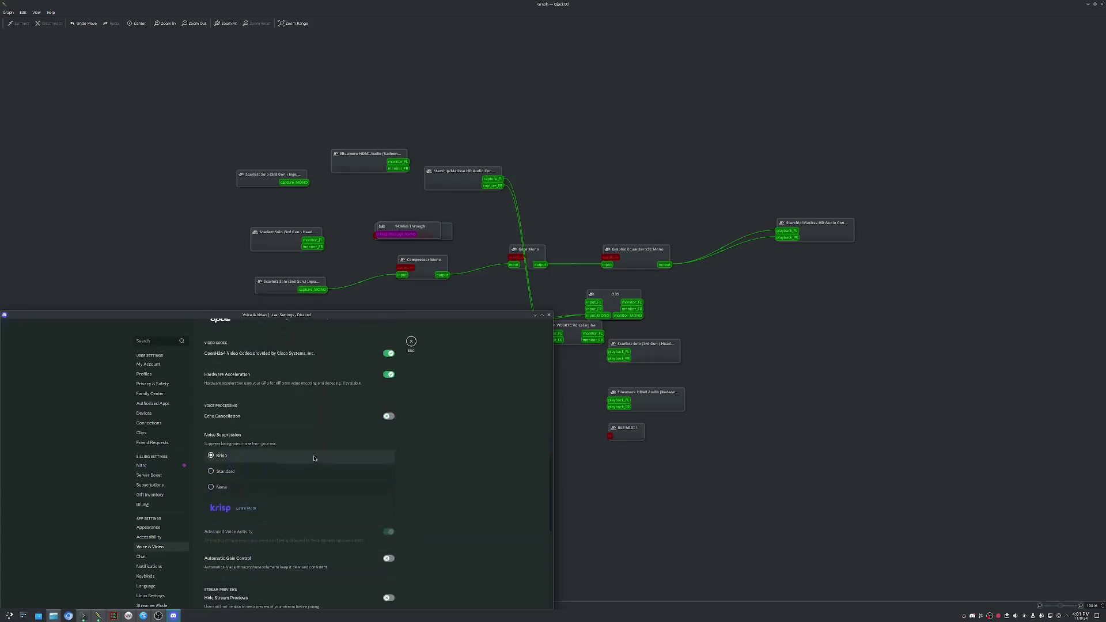
{"action": "scroll", "coordinate": [321, 441], "scroll_direction": "up", "scroll_amount": 1}
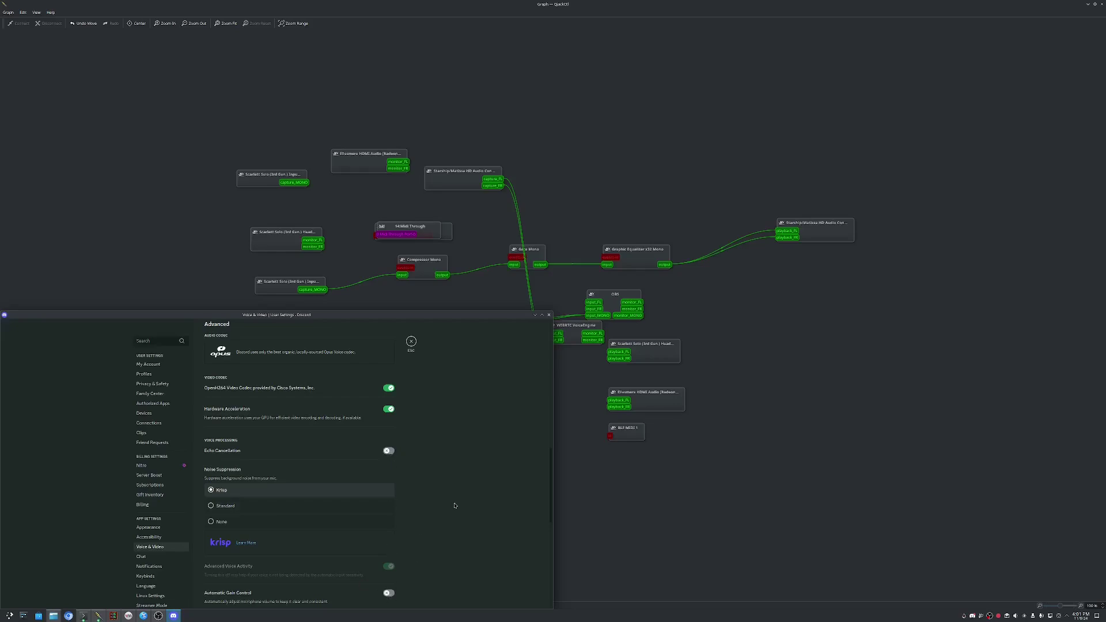
{"action": "left_click", "coordinate": [611, 512]}
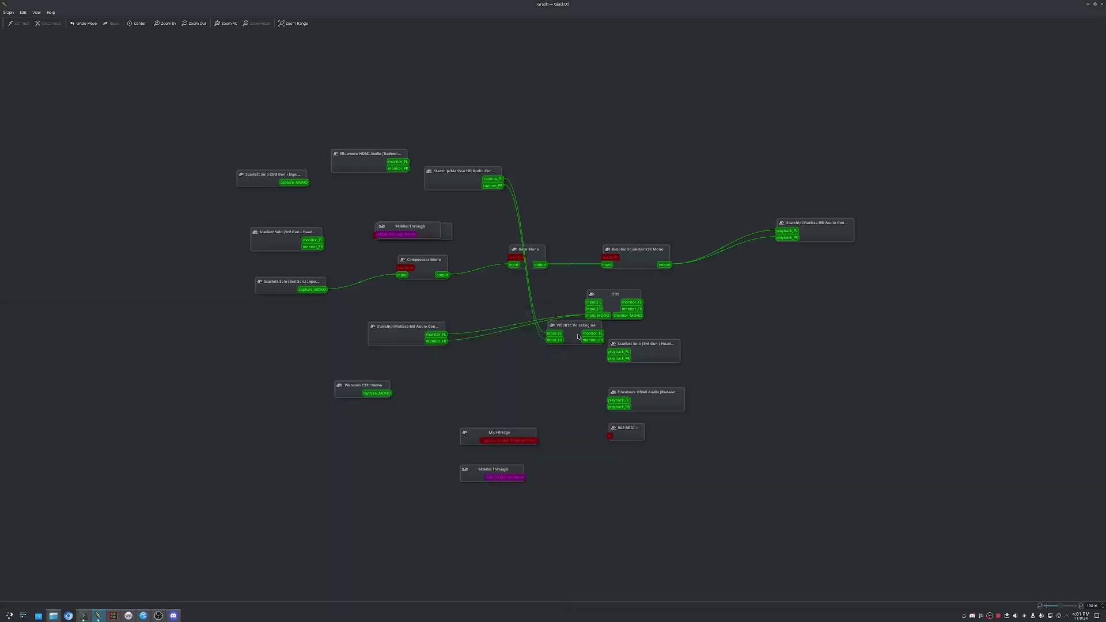
Step: Place WEBRTC VoiceEngine beside OBS, wire Starship monitor_FL/FR to it, and delete the capture wires
{"action": "left_click_drag", "start_coordinate": [578, 329], "coordinate": [765, 353]}
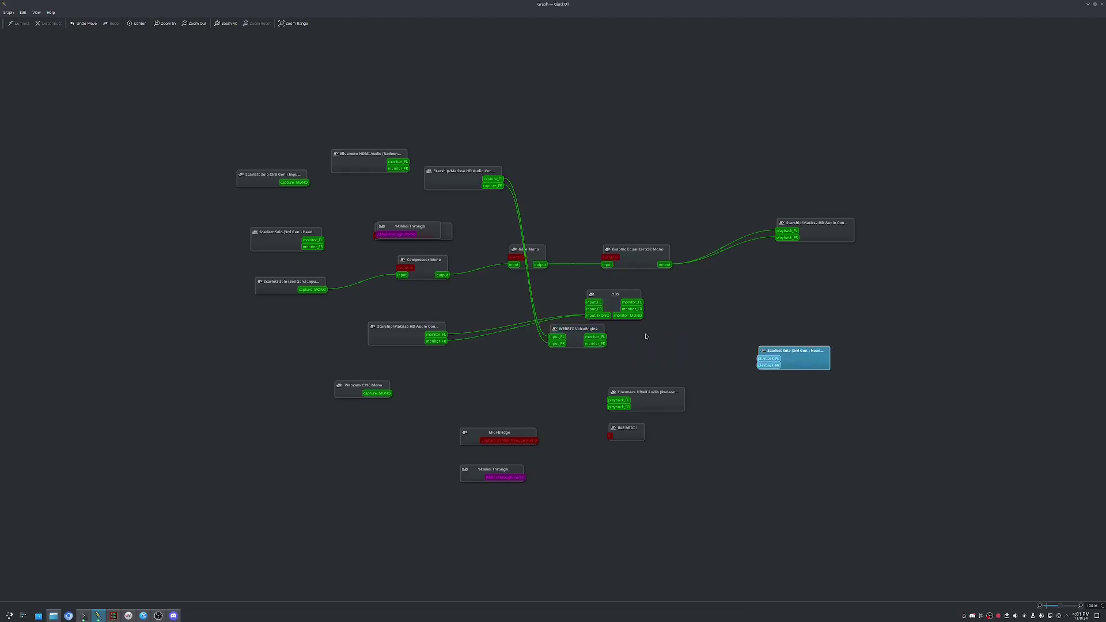
{"action": "left_click_drag", "start_coordinate": [569, 329], "coordinate": [608, 326]}
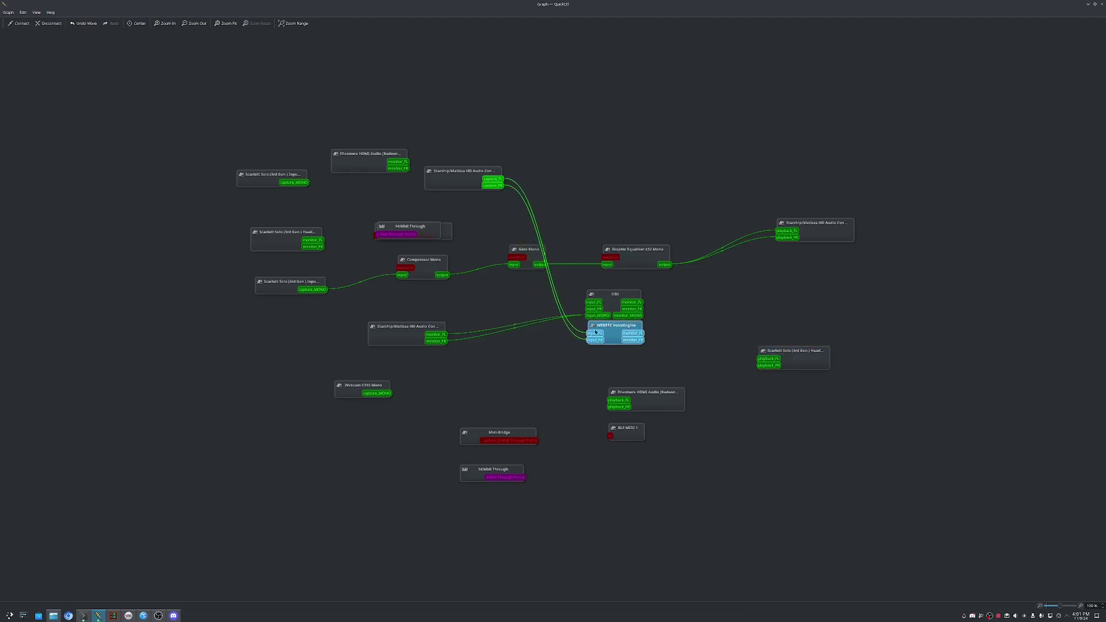
{"action": "mouse_move", "coordinate": [593, 334]}
{"action": "left_mouse_down"}
{"action": "mouse_move", "coordinate": [436, 334]}
{"action": "mouse_move", "coordinate": [442, 345]}
{"action": "mouse_move", "coordinate": [595, 340]}
{"action": "left_mouse_up"}
{"action": "left_click_drag", "start_coordinate": [552, 206], "coordinate": [478, 218]}
{"action": "key", "text": "Delete"}
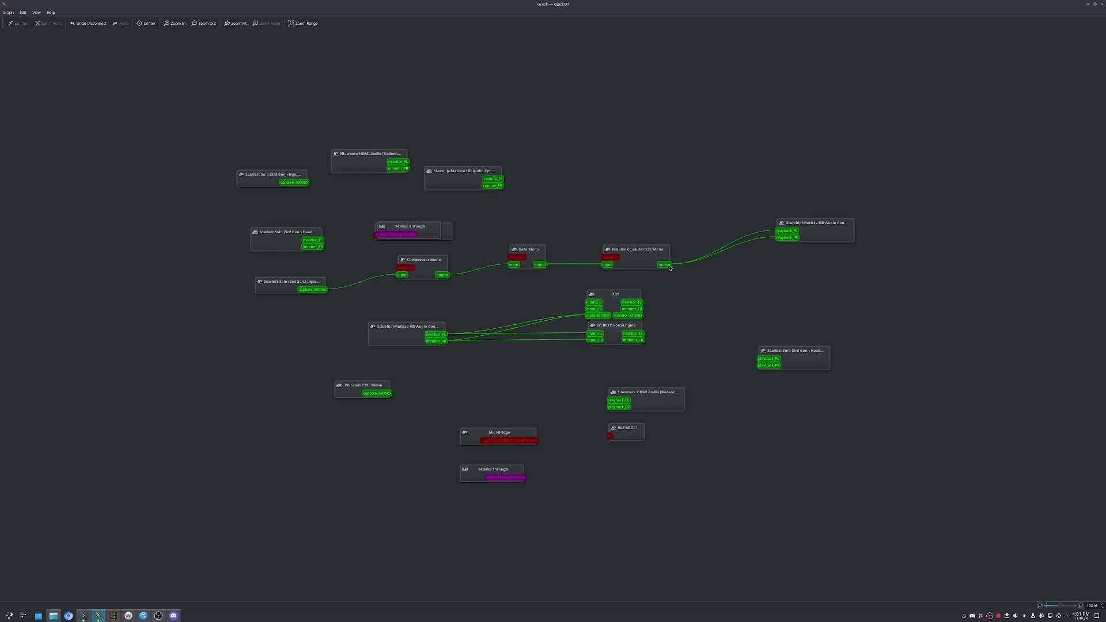
Step: Drag a wire from the equalizer's output, then return to Discord's Voice Settings
{"action": "left_click_drag", "start_coordinate": [670, 268], "coordinate": [717, 279]}
{"action": "key", "text": "alt+Tab"}
{"action": "scroll", "coordinate": [388, 429], "scroll_direction": "up", "scroll_amount": 10}
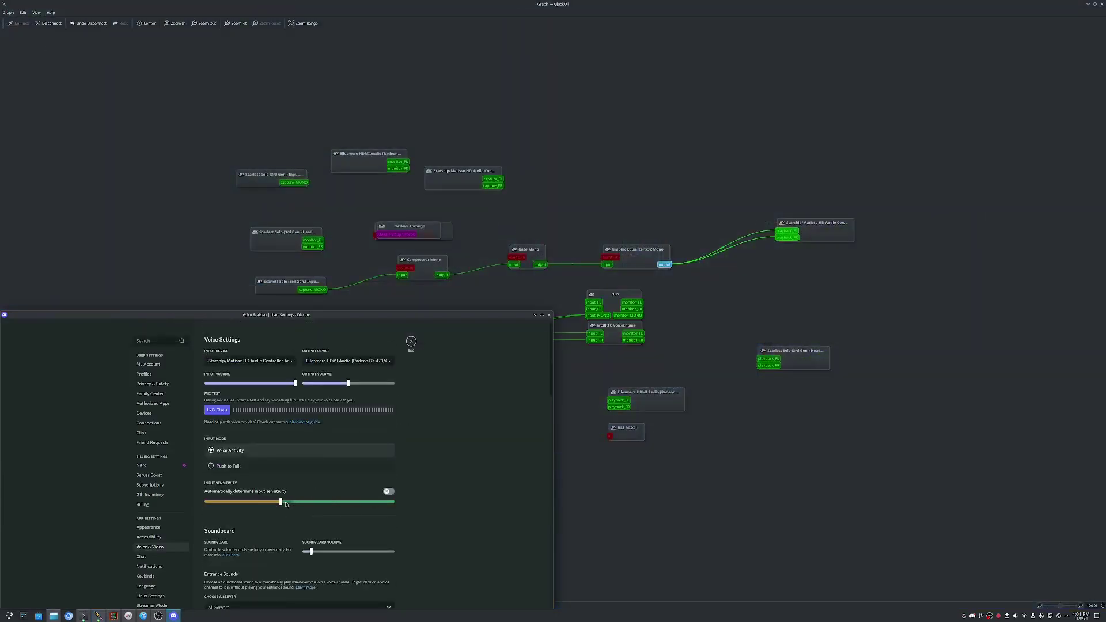
Step: Turn on 'Automatically determine input sensitivity' in Discord, then switch to OBS Studio
{"action": "left_click", "coordinate": [388, 491]}
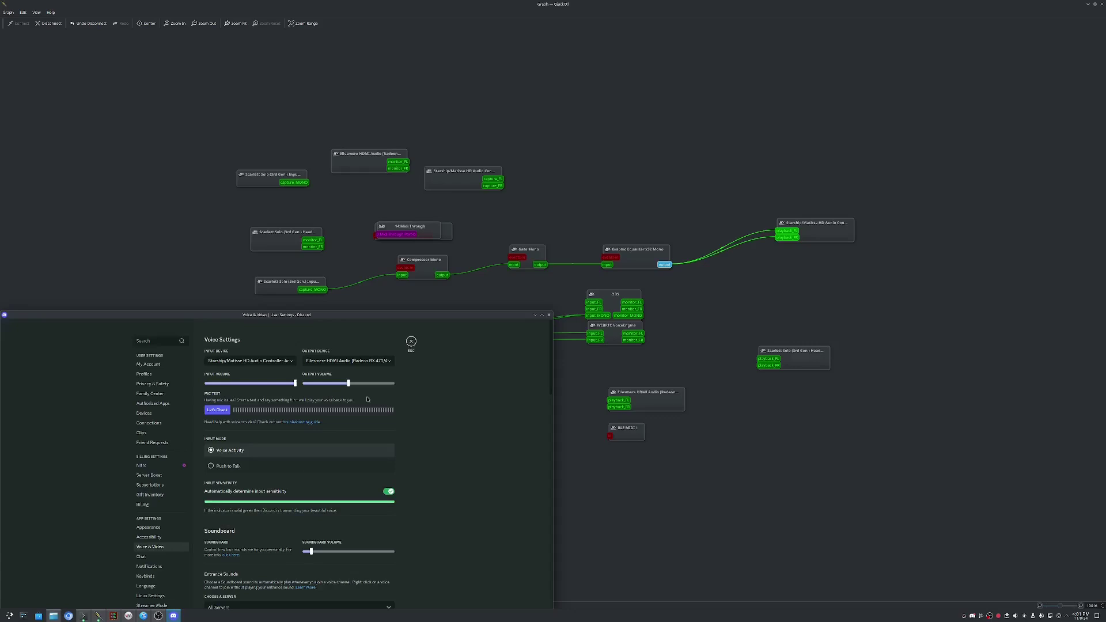
{"action": "mouse_move", "coordinate": [159, 617]}
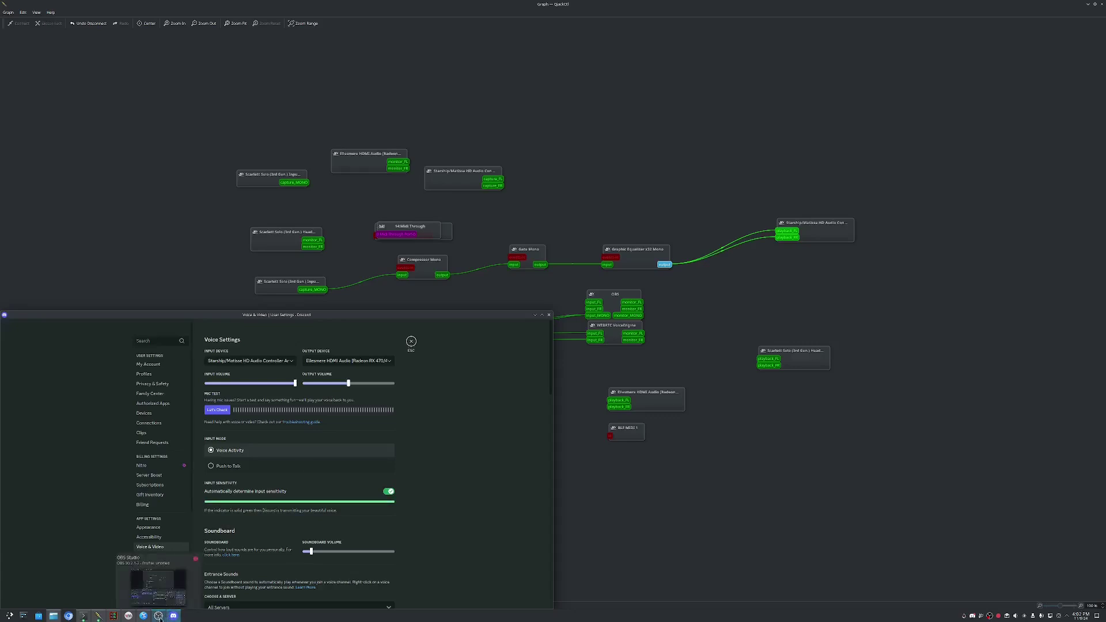
{"action": "left_click", "coordinate": [159, 617]}
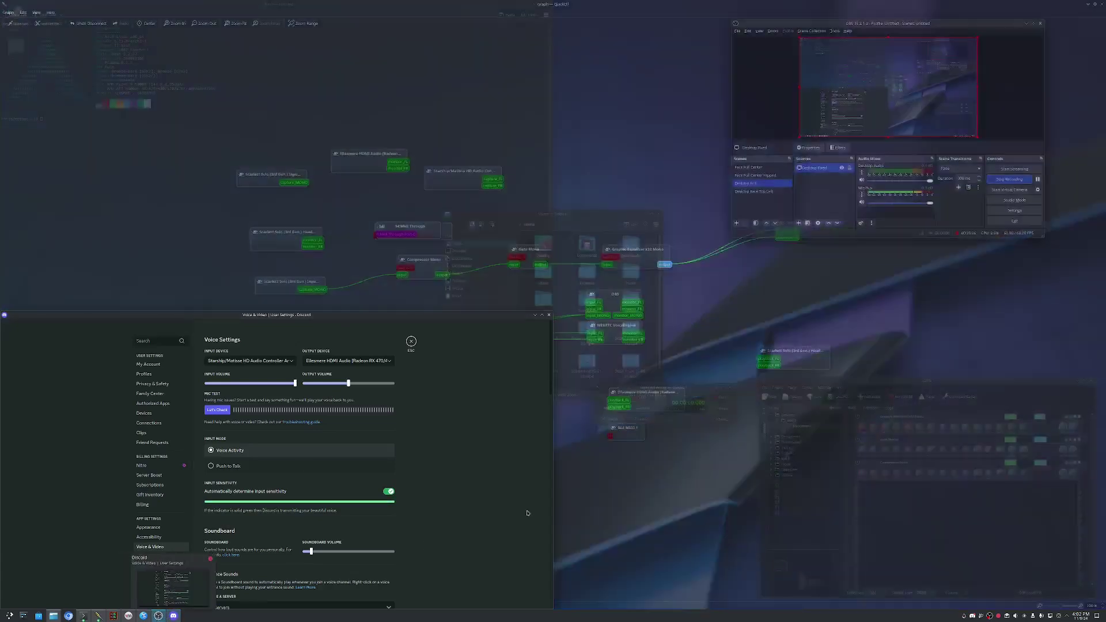